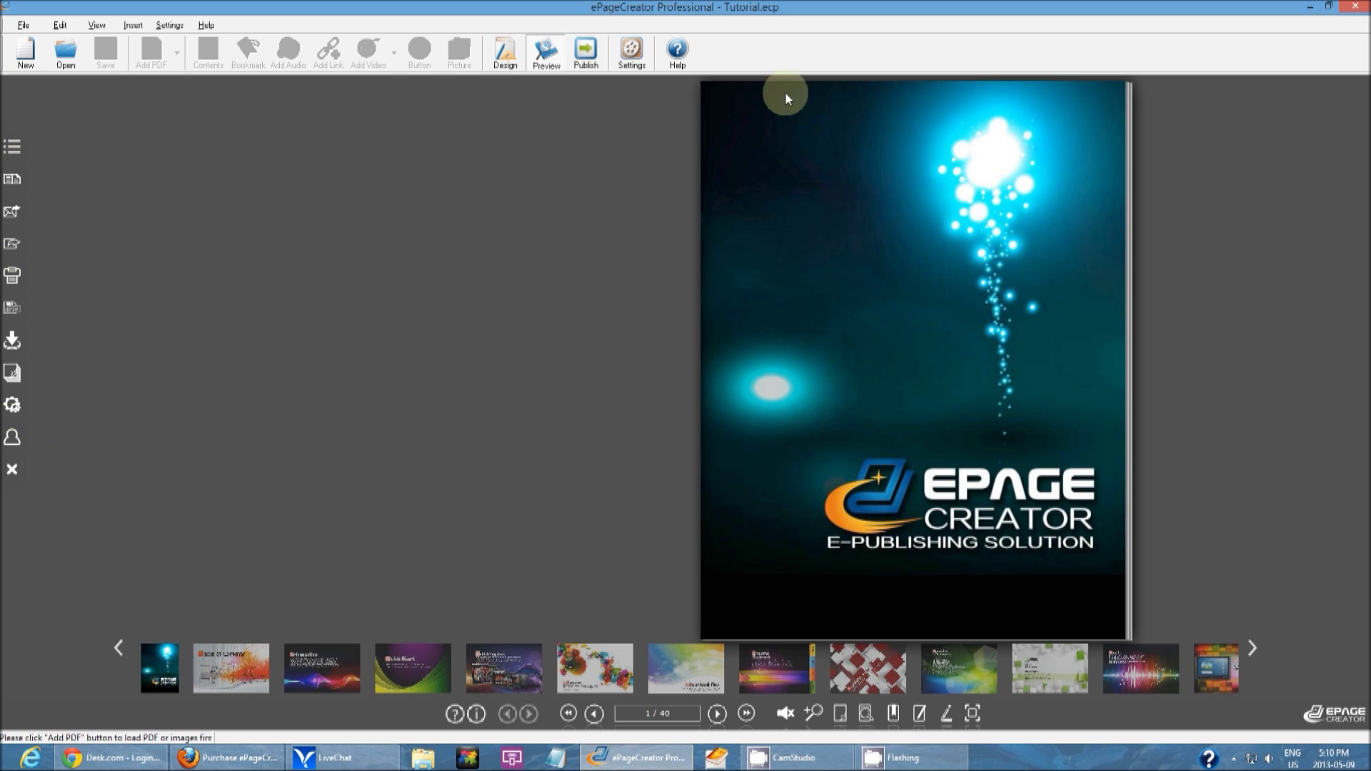
Open the Navigation settings and move the dialog up-left so the book cover shows
left_click(632, 54)
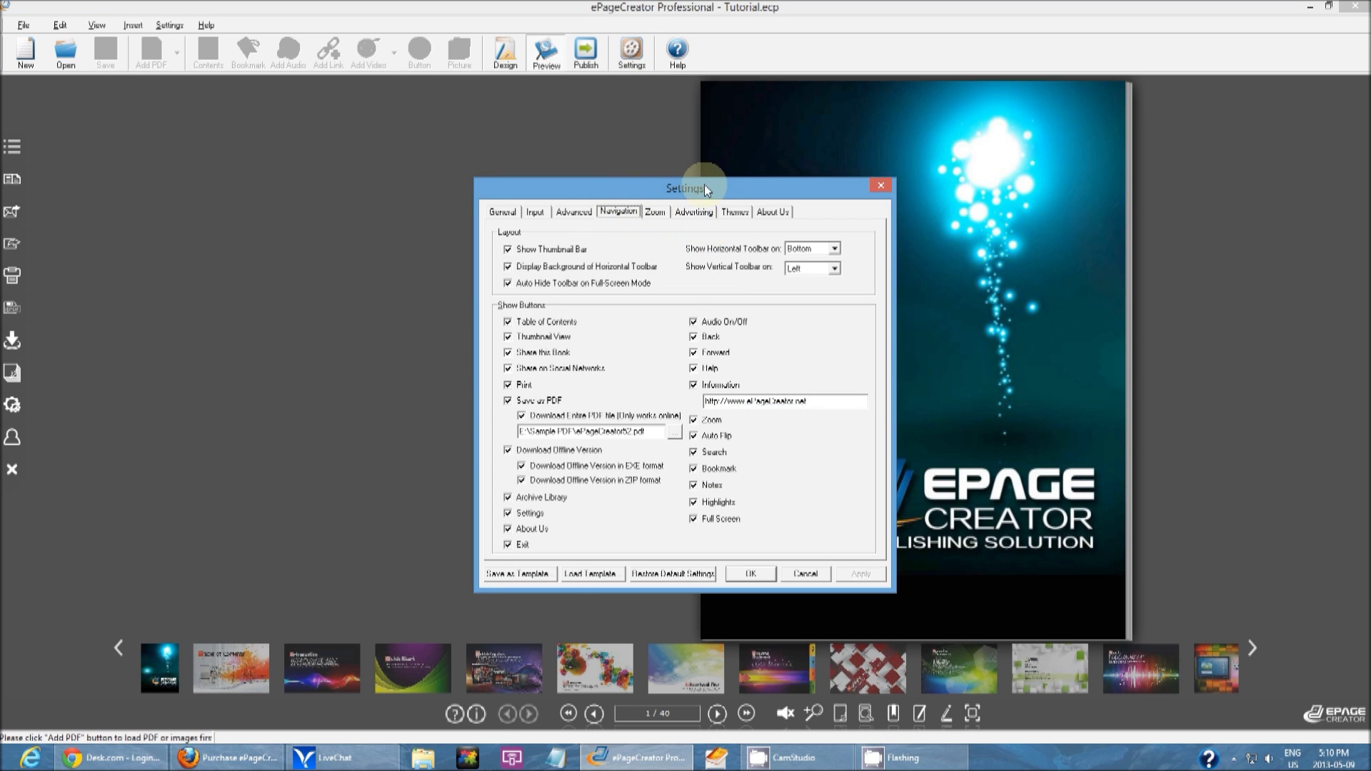
left_click_drag(705, 188, 500, 148)
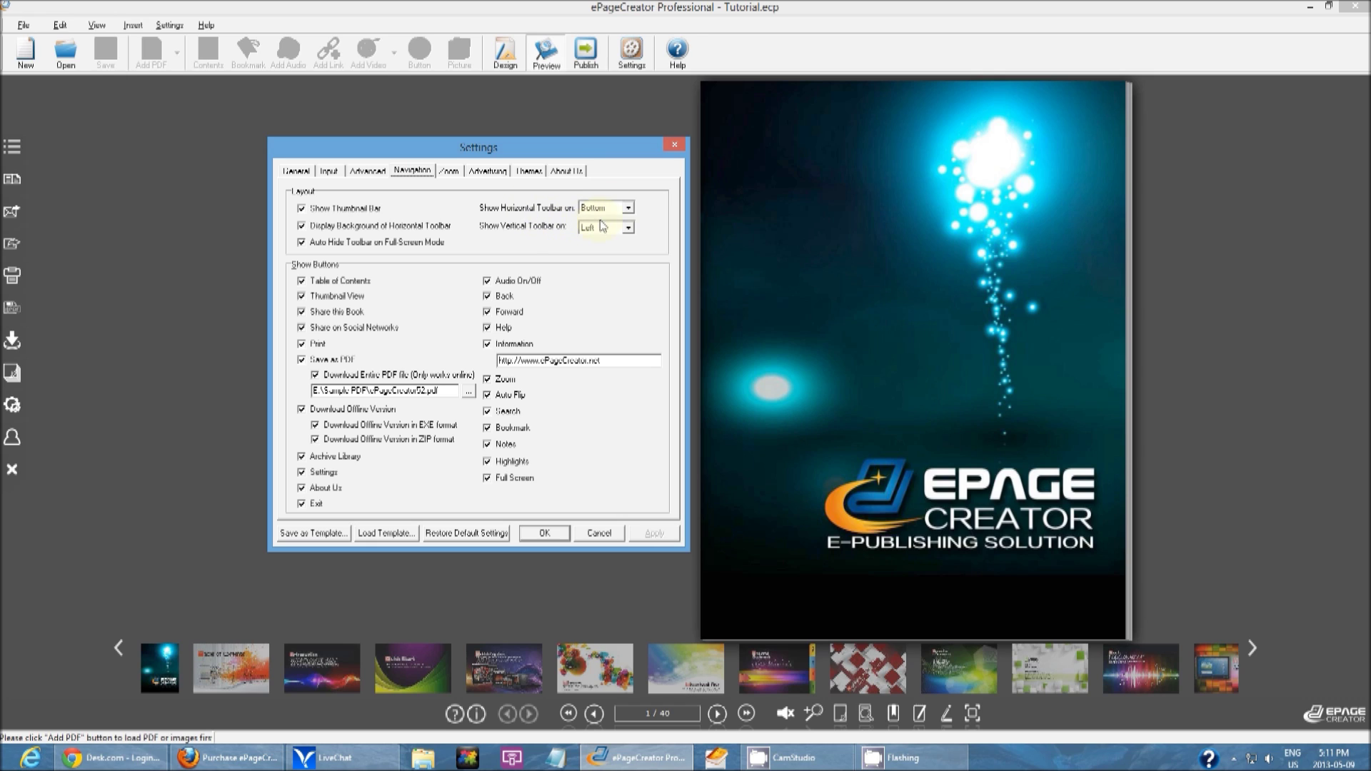
left_click(628, 207)
left_click(592, 221)
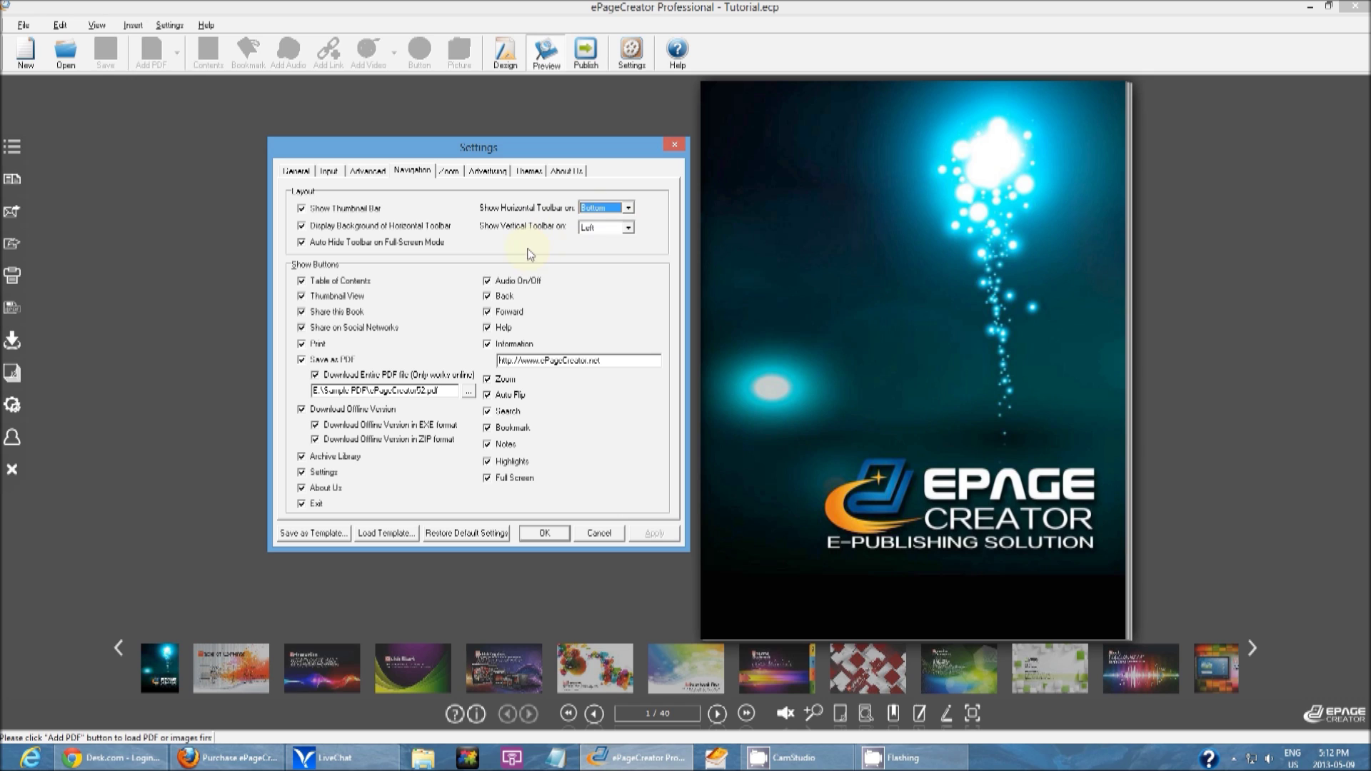
left_click(621, 228)
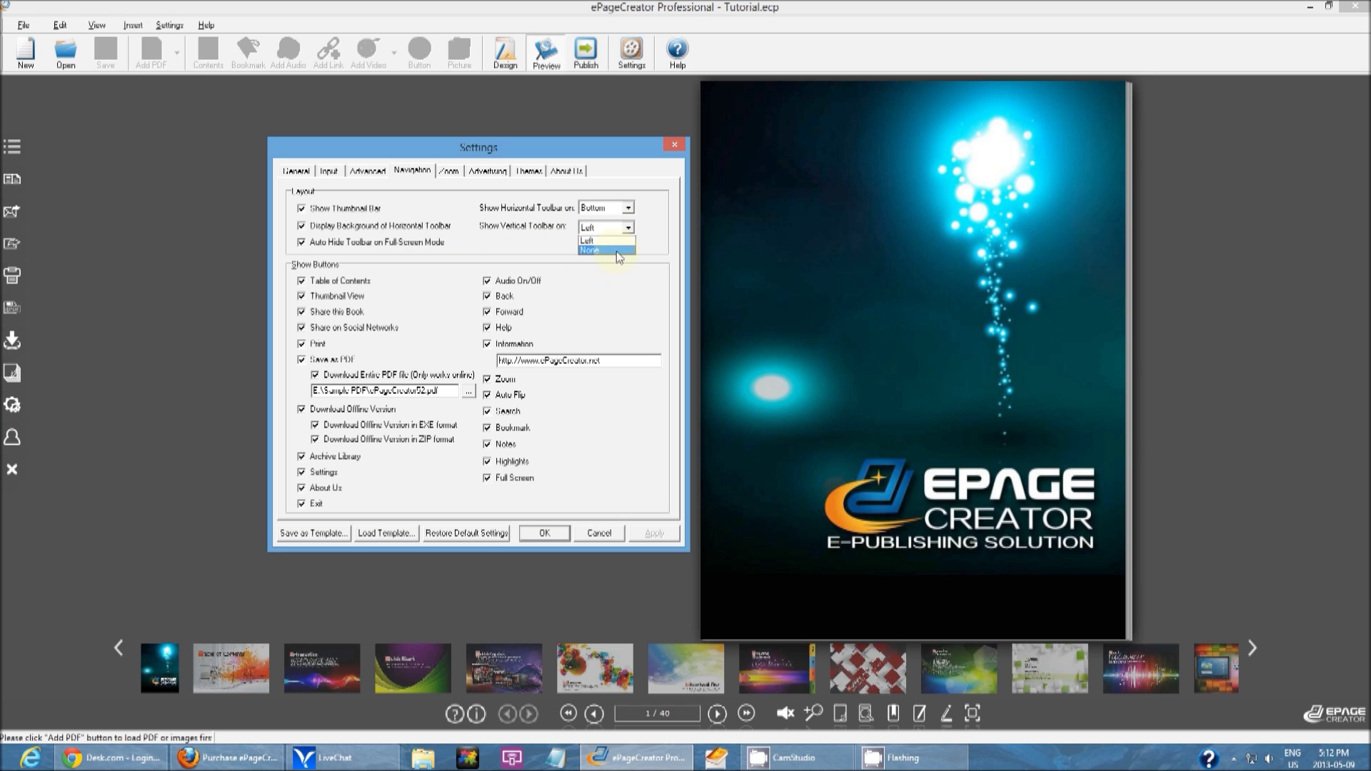
left_click(614, 288)
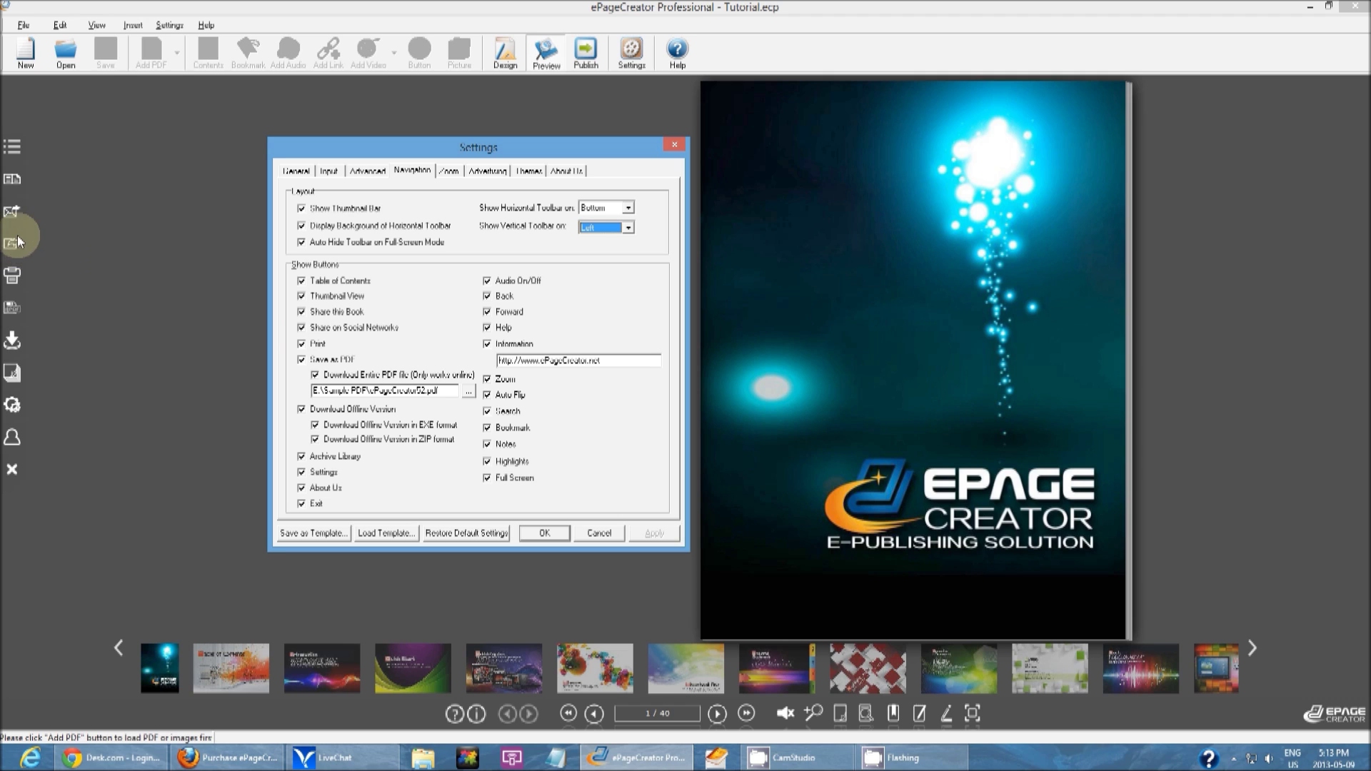
Cancel Settings, then preview and close the viewer's social network sharing panel
left_click(597, 534)
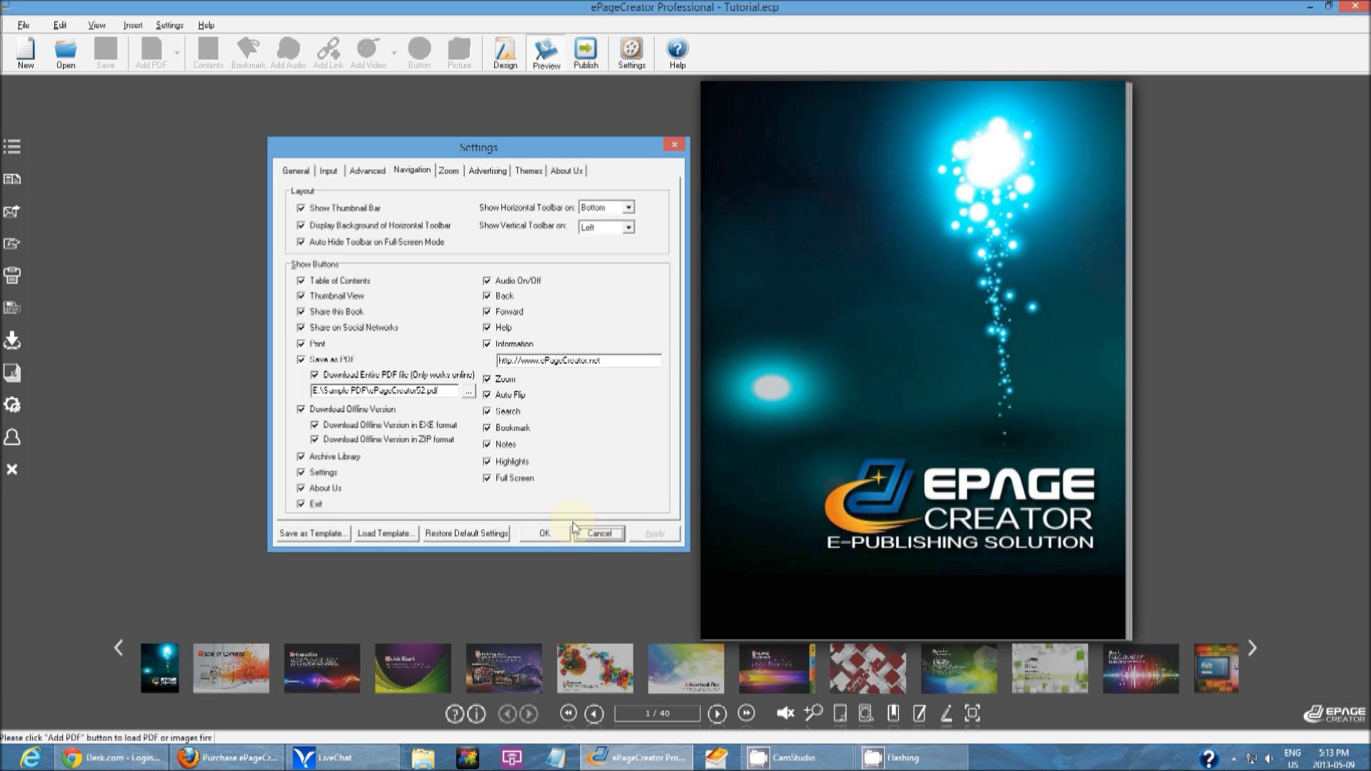
left_click(11, 244)
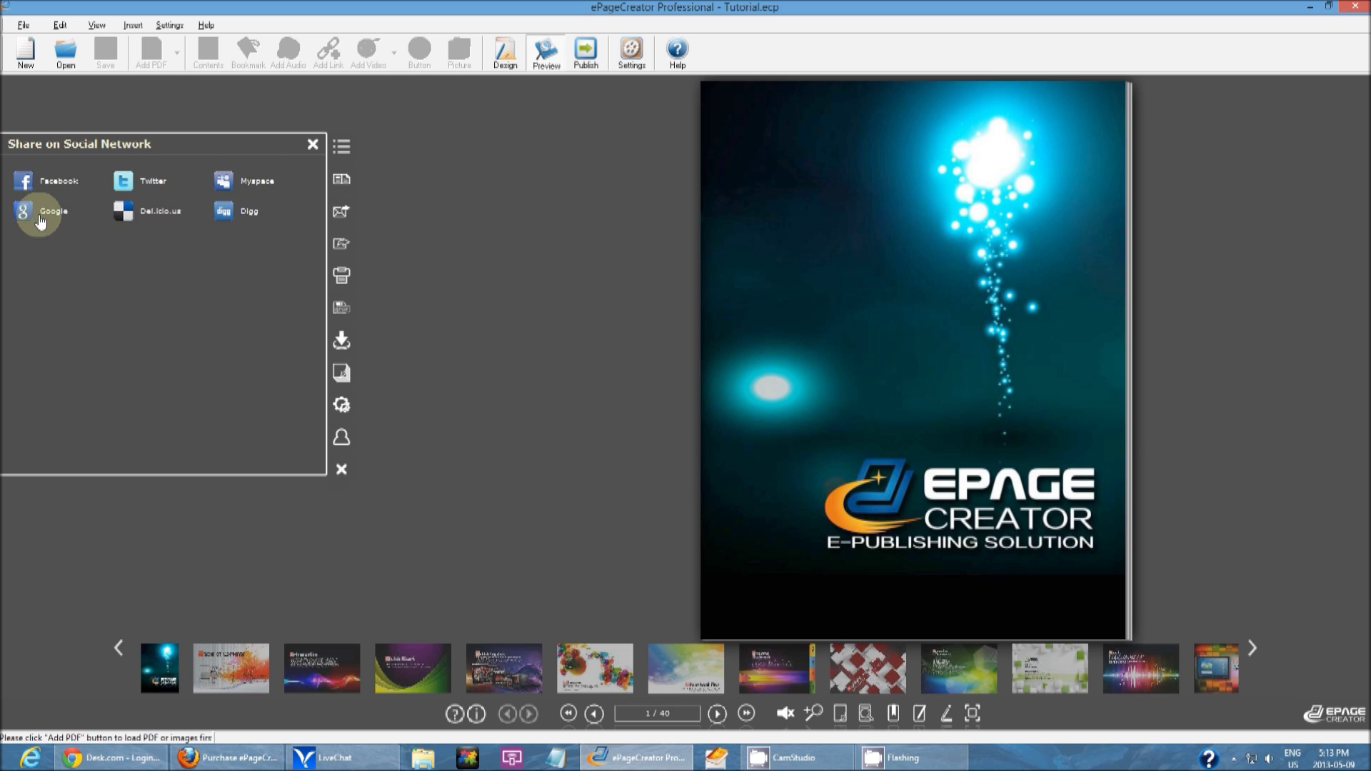
left_click(313, 148)
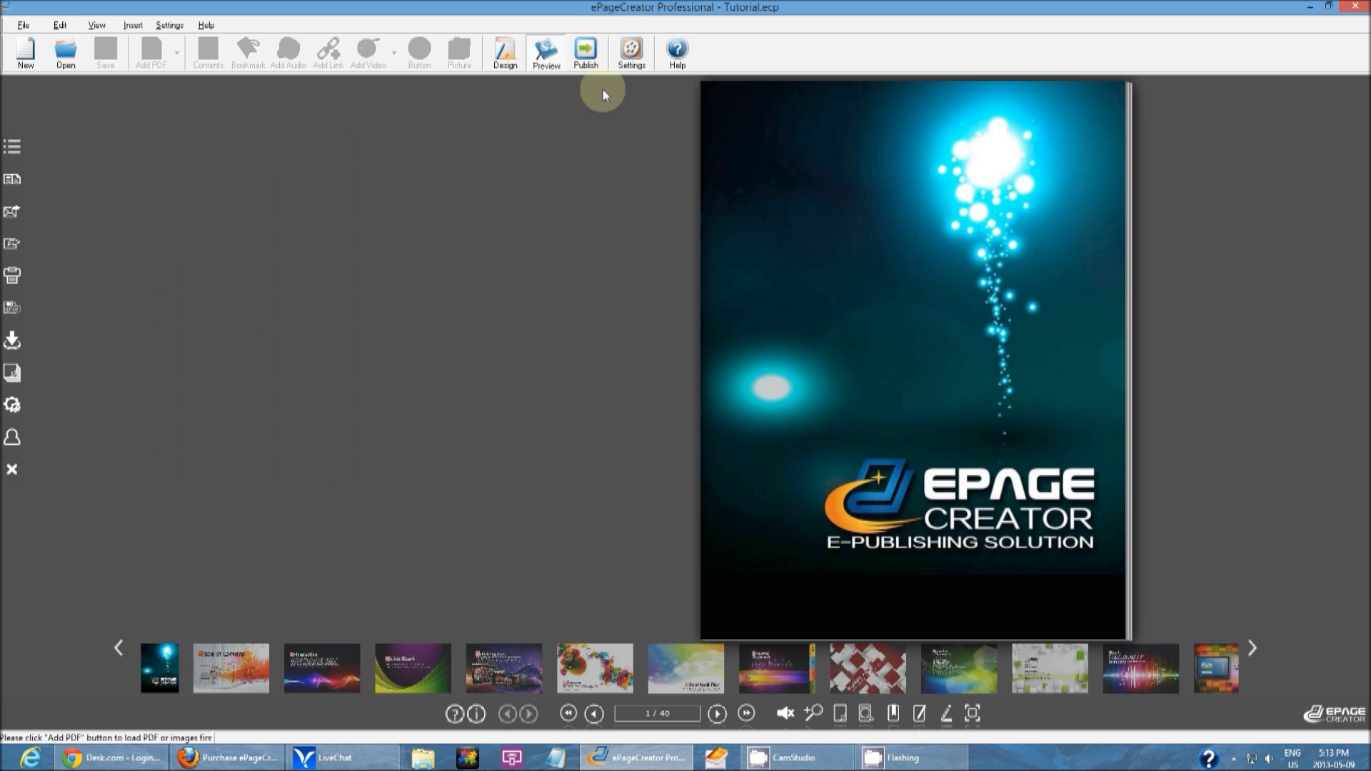
Reopen and cancel Settings, then bring up the Print panel and its Save as PDF options
left_click(630, 48)
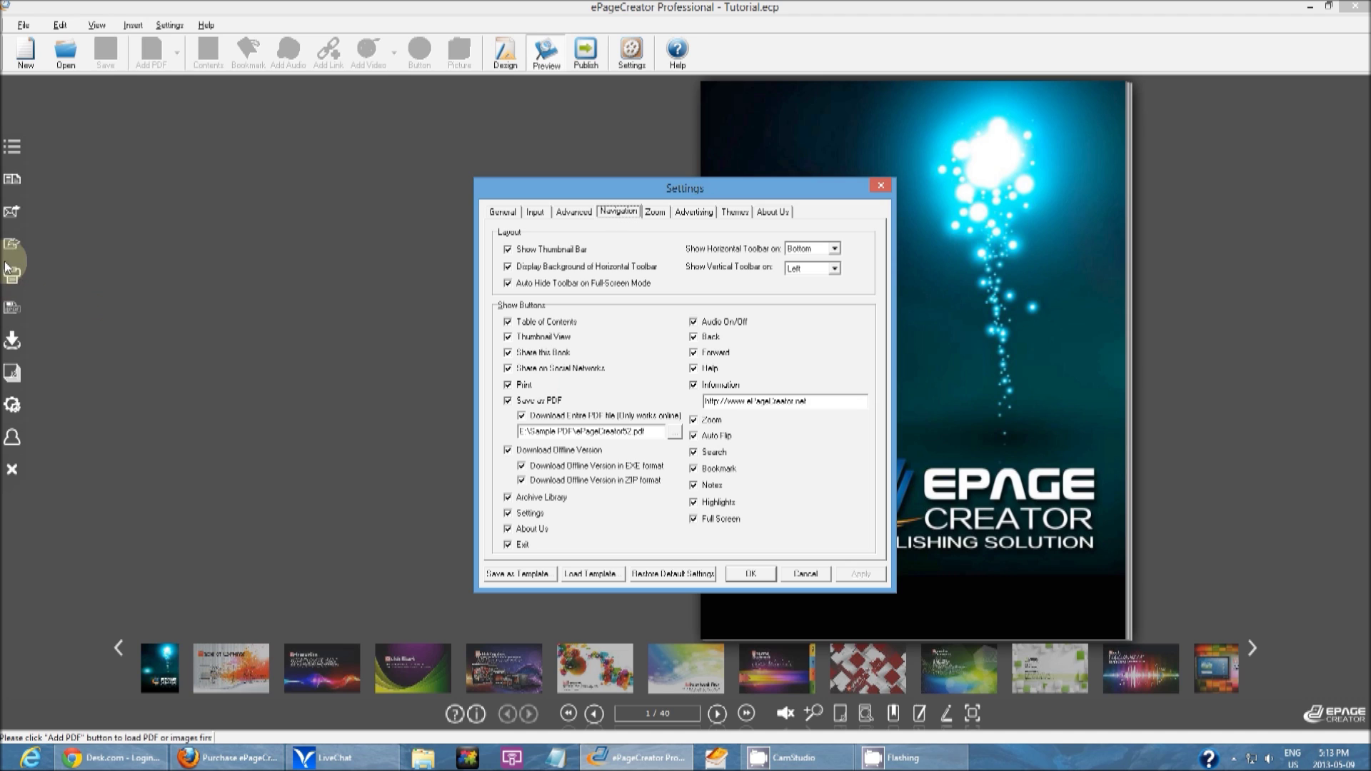
left_click(805, 573)
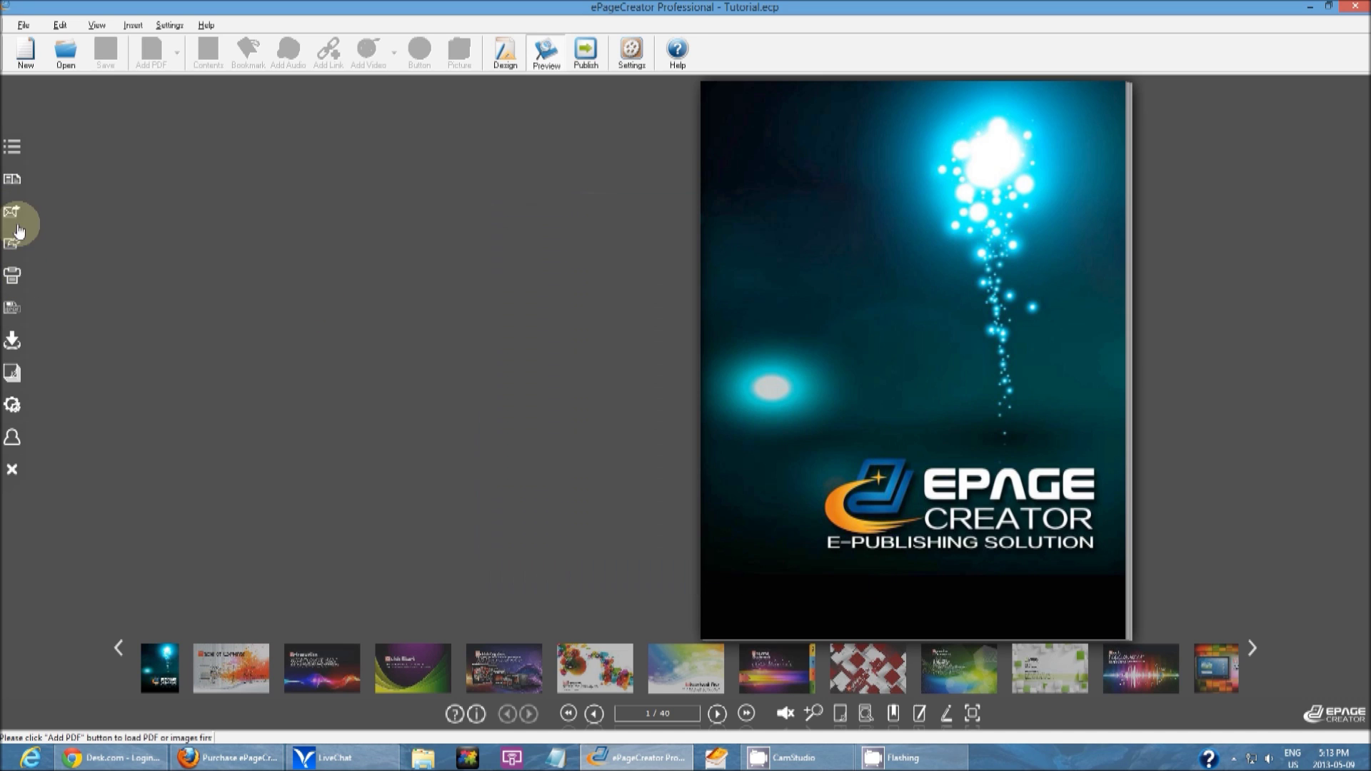
left_click(12, 275)
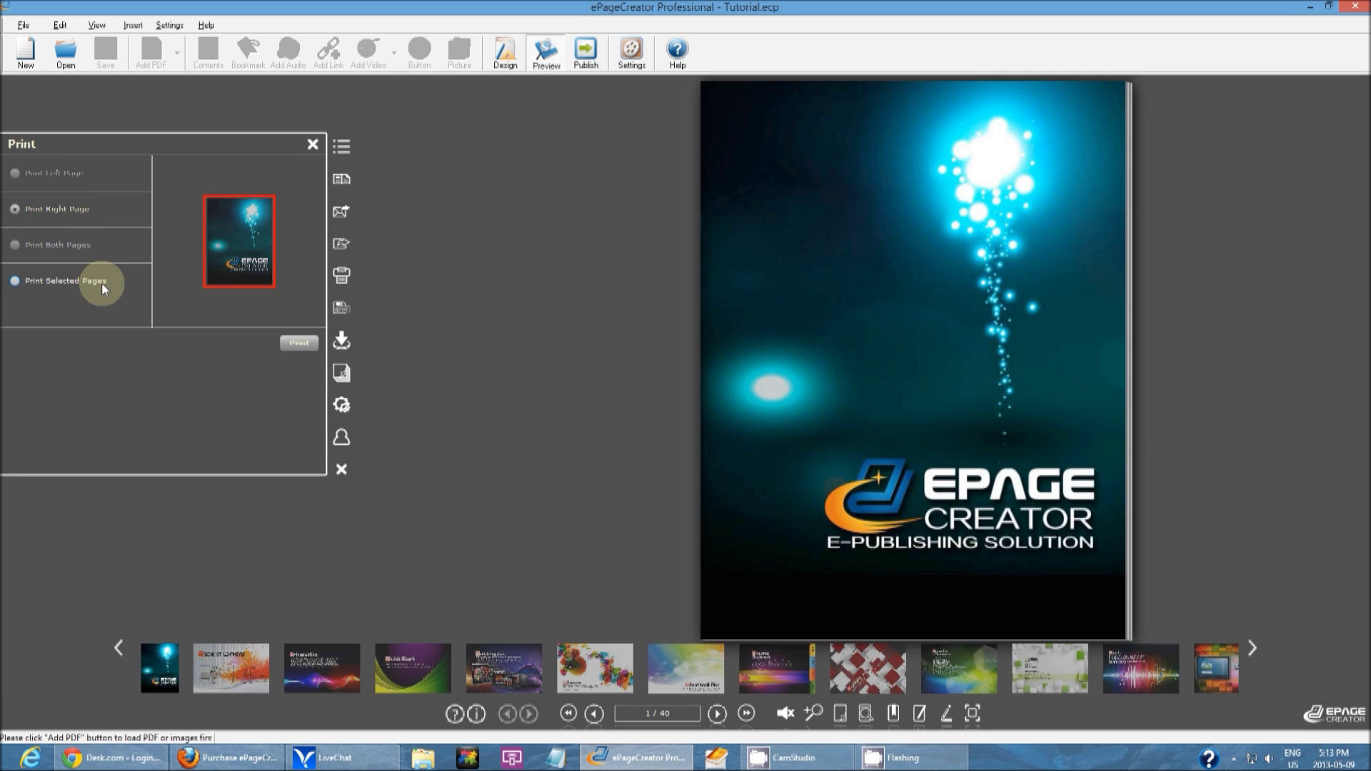
left_click(350, 304)
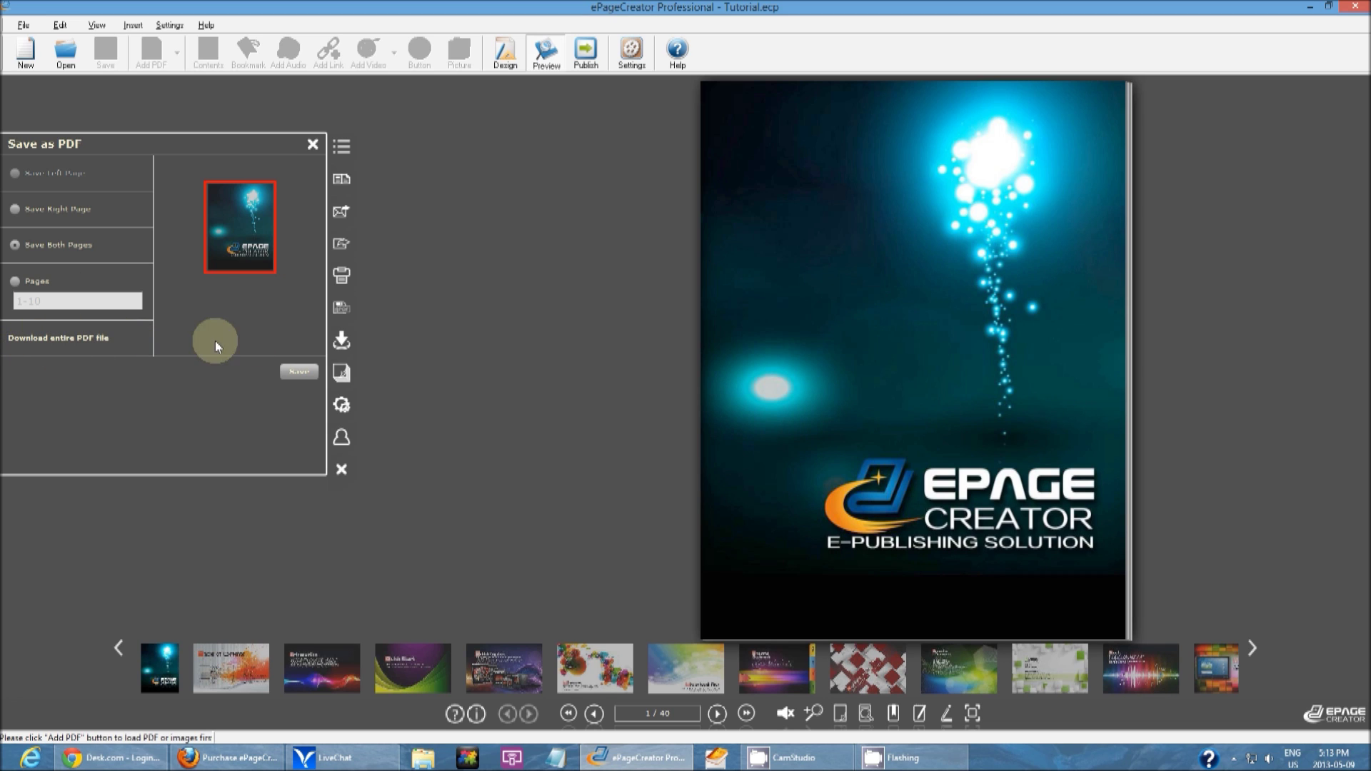
Reopen Navigation settings, inspect the downloadable PDF path field, and close the dialog unchanged
left_click(626, 50)
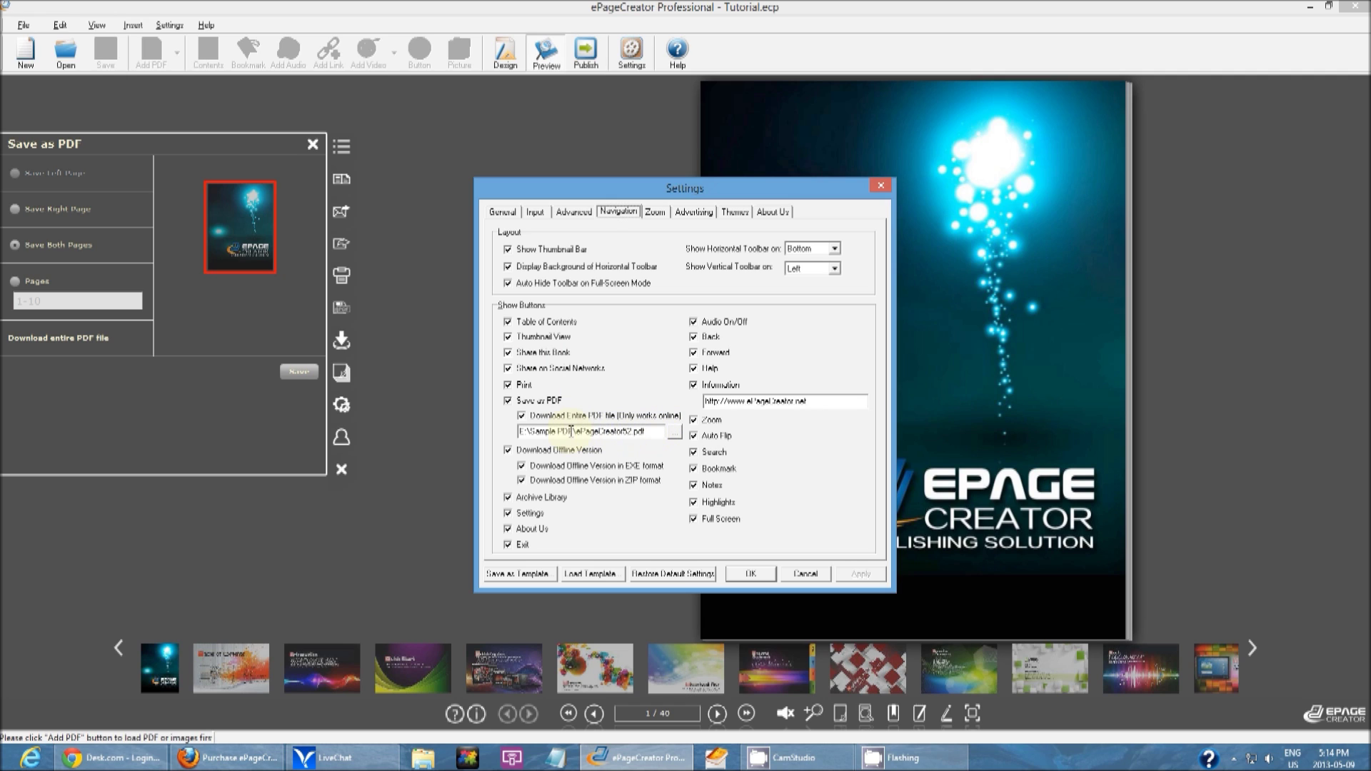
left_click_drag(575, 431, 625, 427)
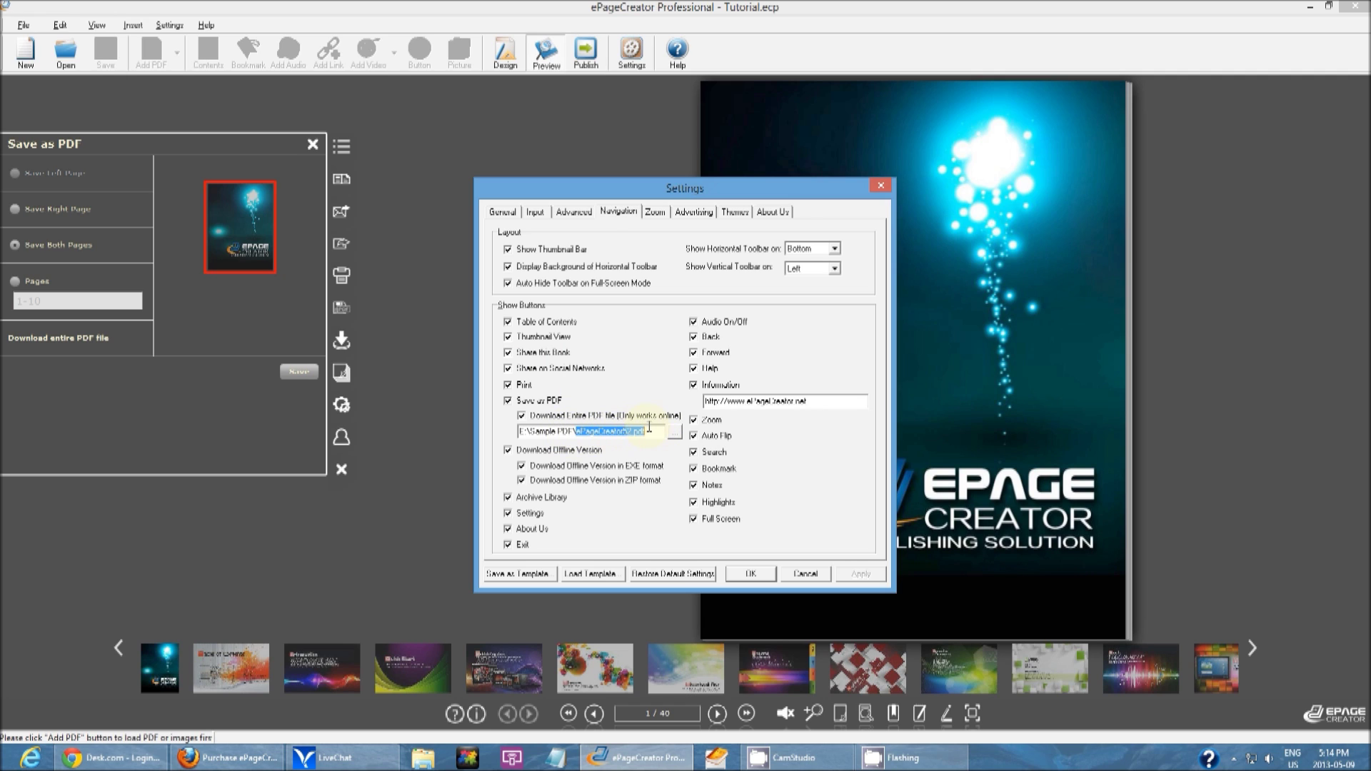
left_click(644, 432)
left_click_drag(645, 432, 575, 432)
left_click_drag(645, 432, 484, 429)
left_click(653, 435)
left_click_drag(652, 432, 518, 433)
left_click(796, 575)
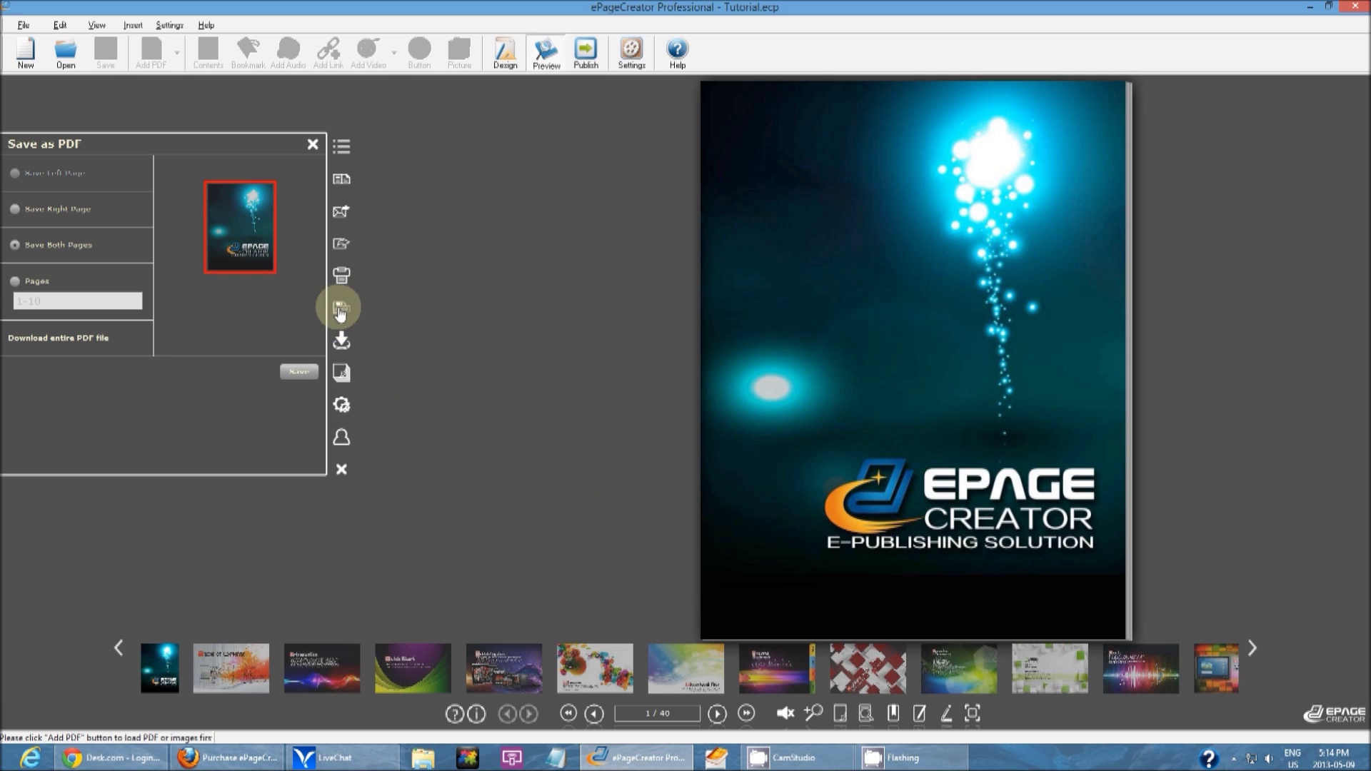
Preview the offline-download and empty Archive Library panels, reopening Navigation settings after each
left_click(342, 341)
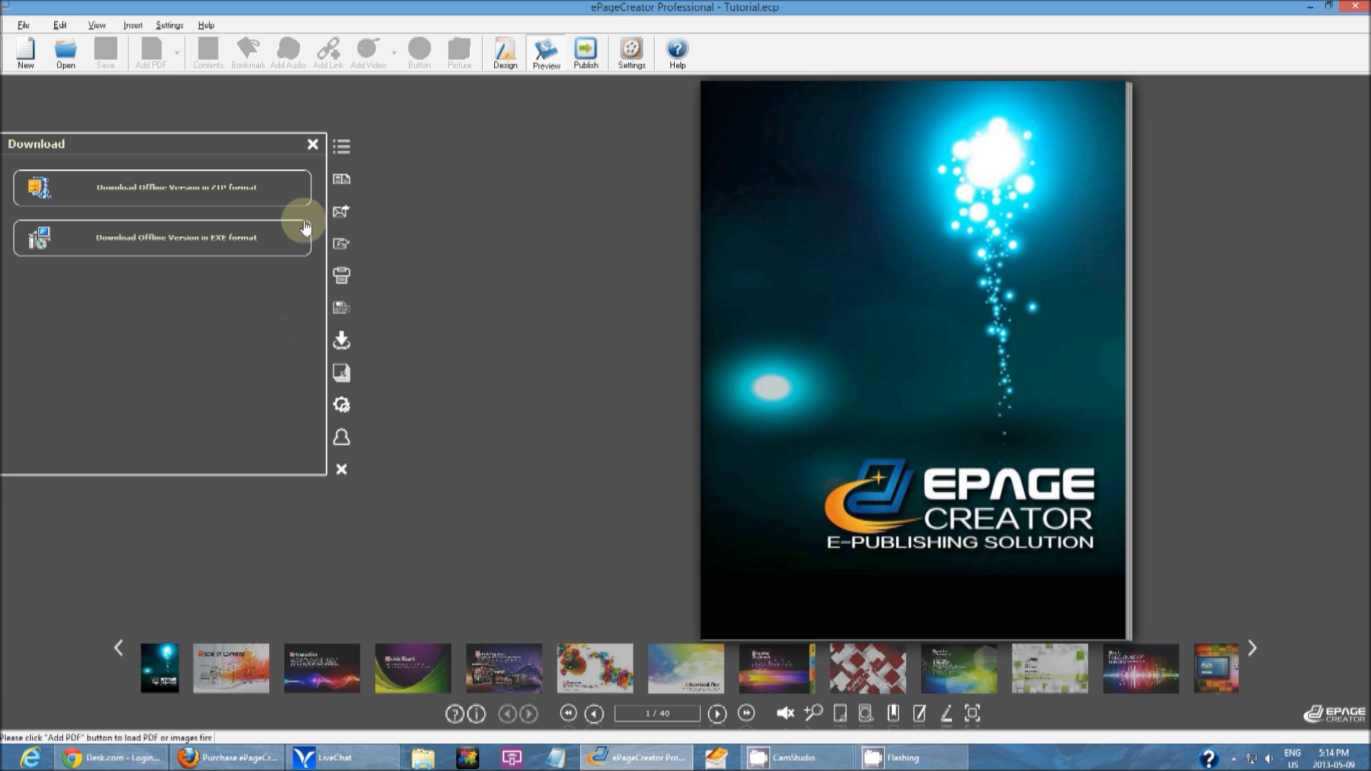
left_click(618, 58)
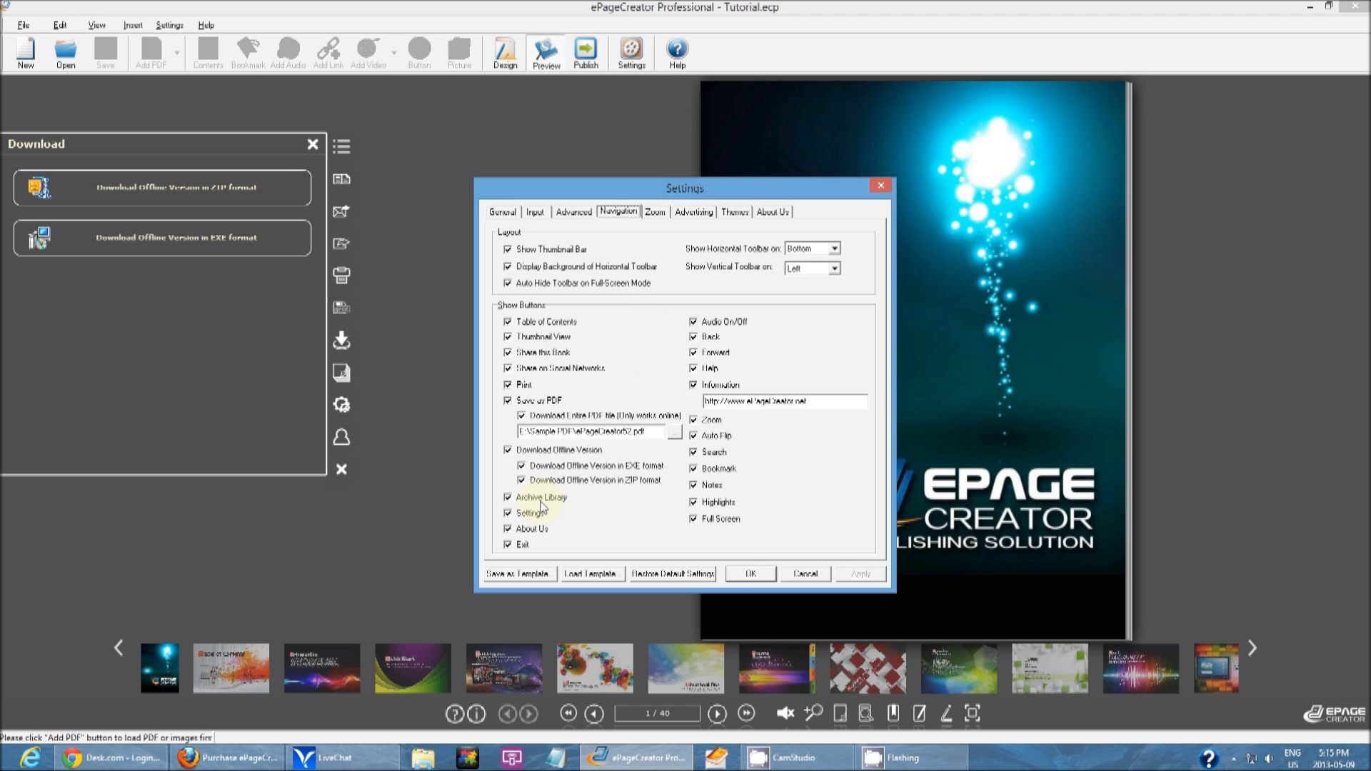
left_click(804, 573)
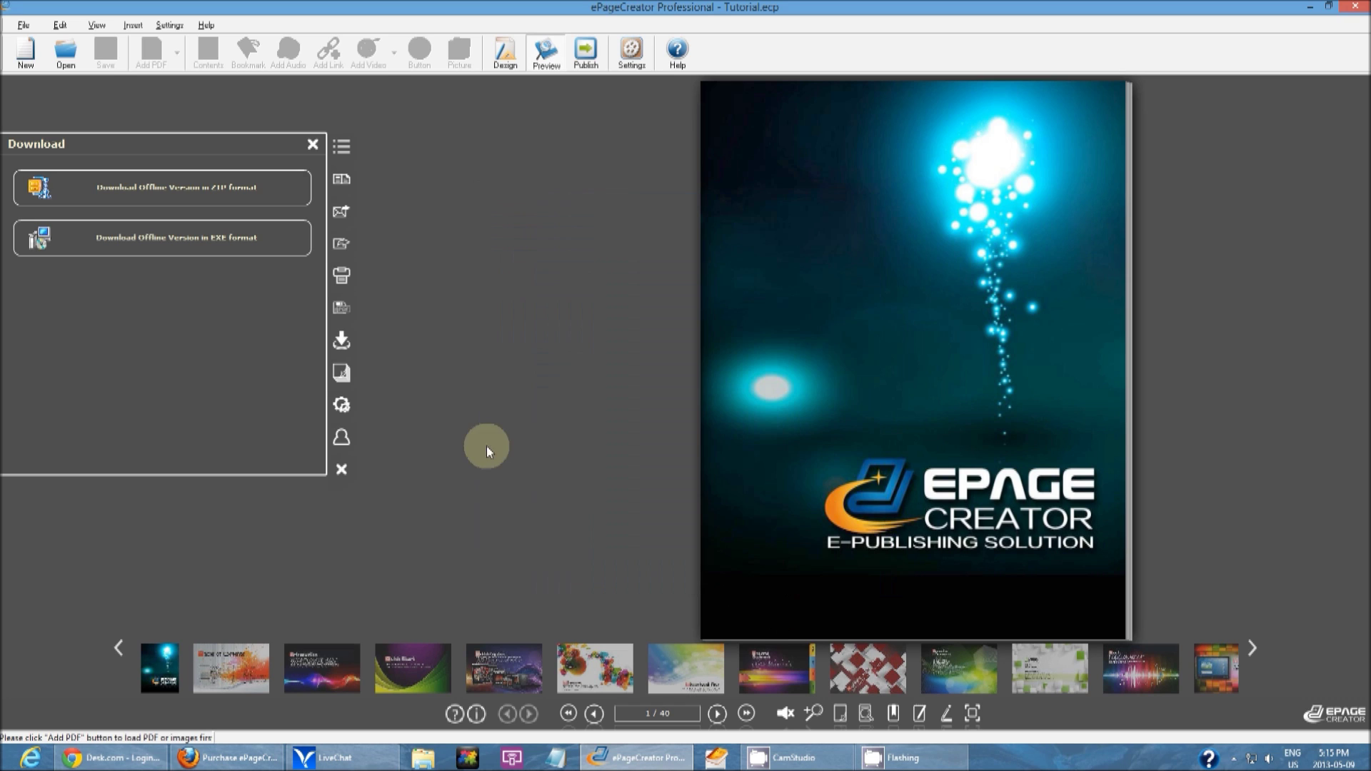
left_click(341, 373)
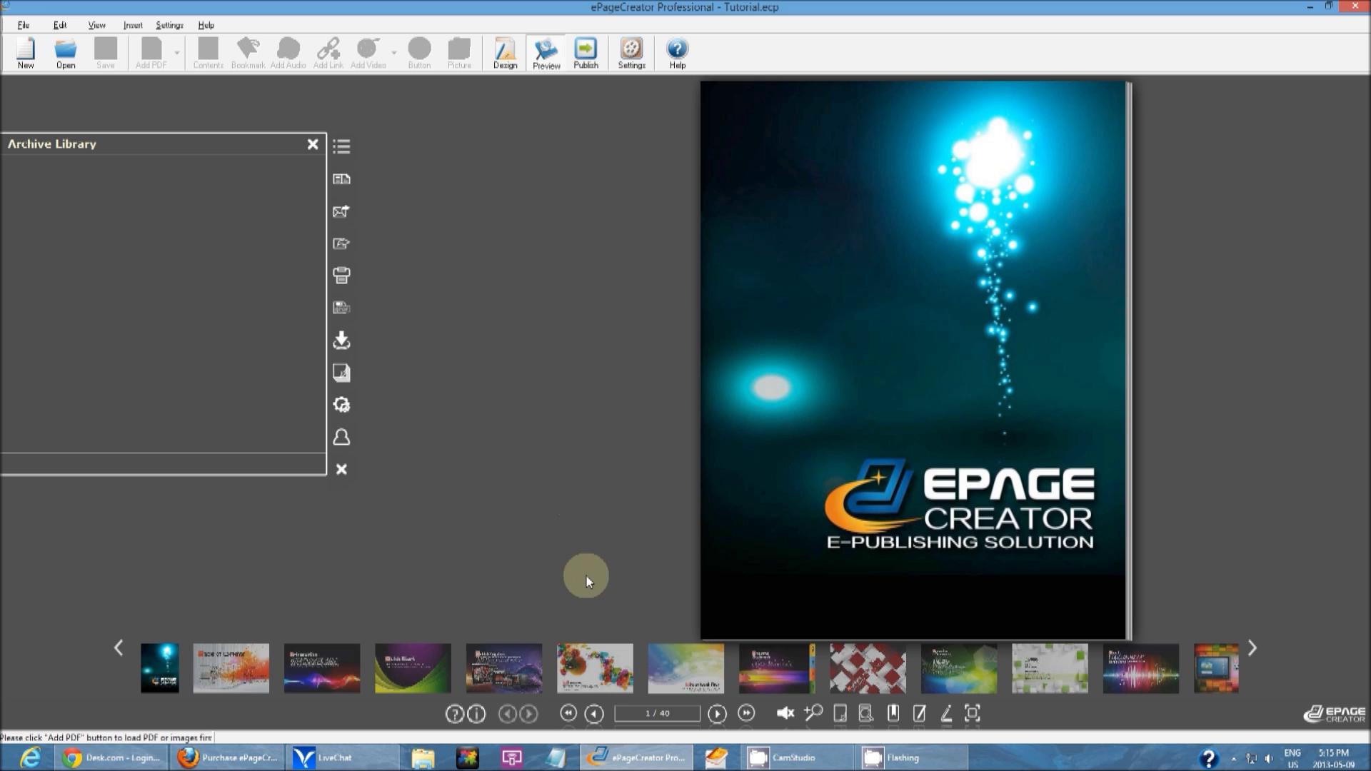
left_click(621, 72)
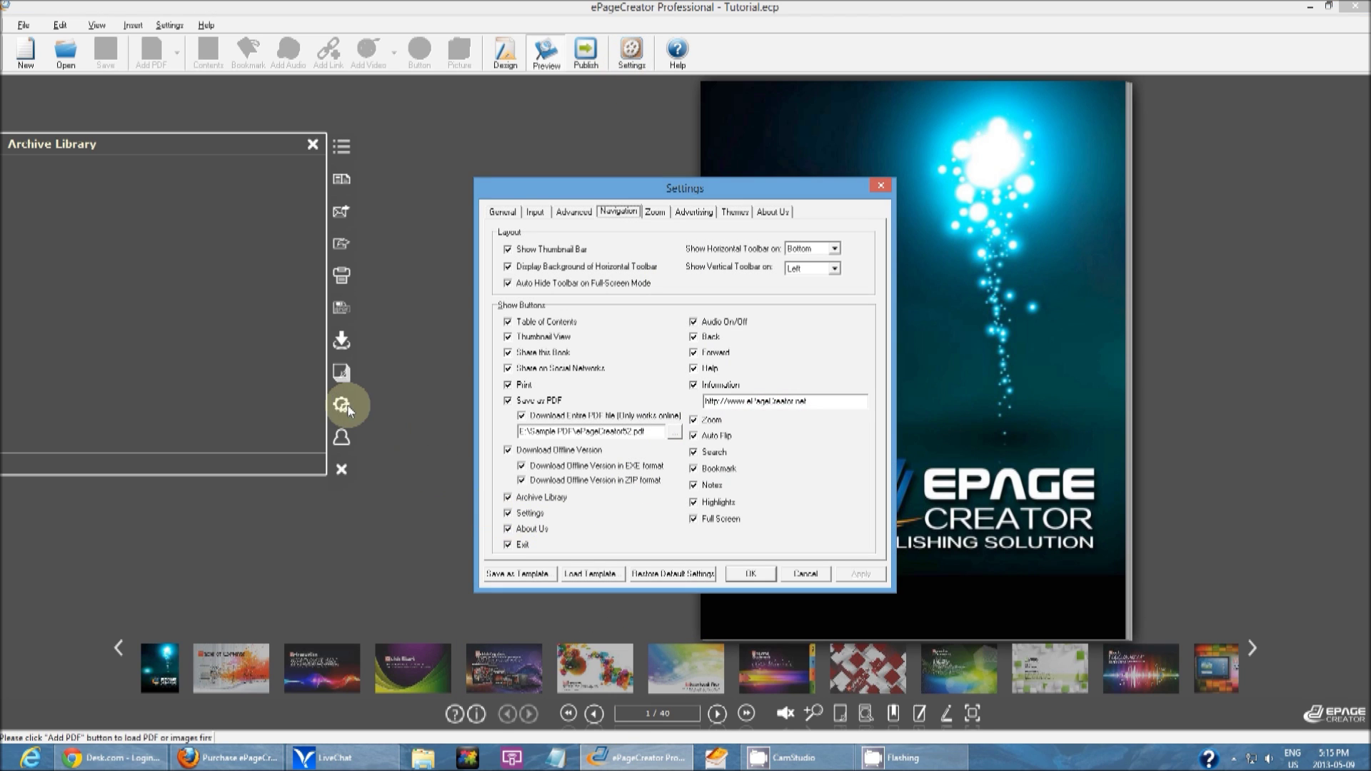
Confirm the viewer's reader settings with English as language, then reopen and cancel Navigation settings
left_click(805, 574)
left_click(342, 405)
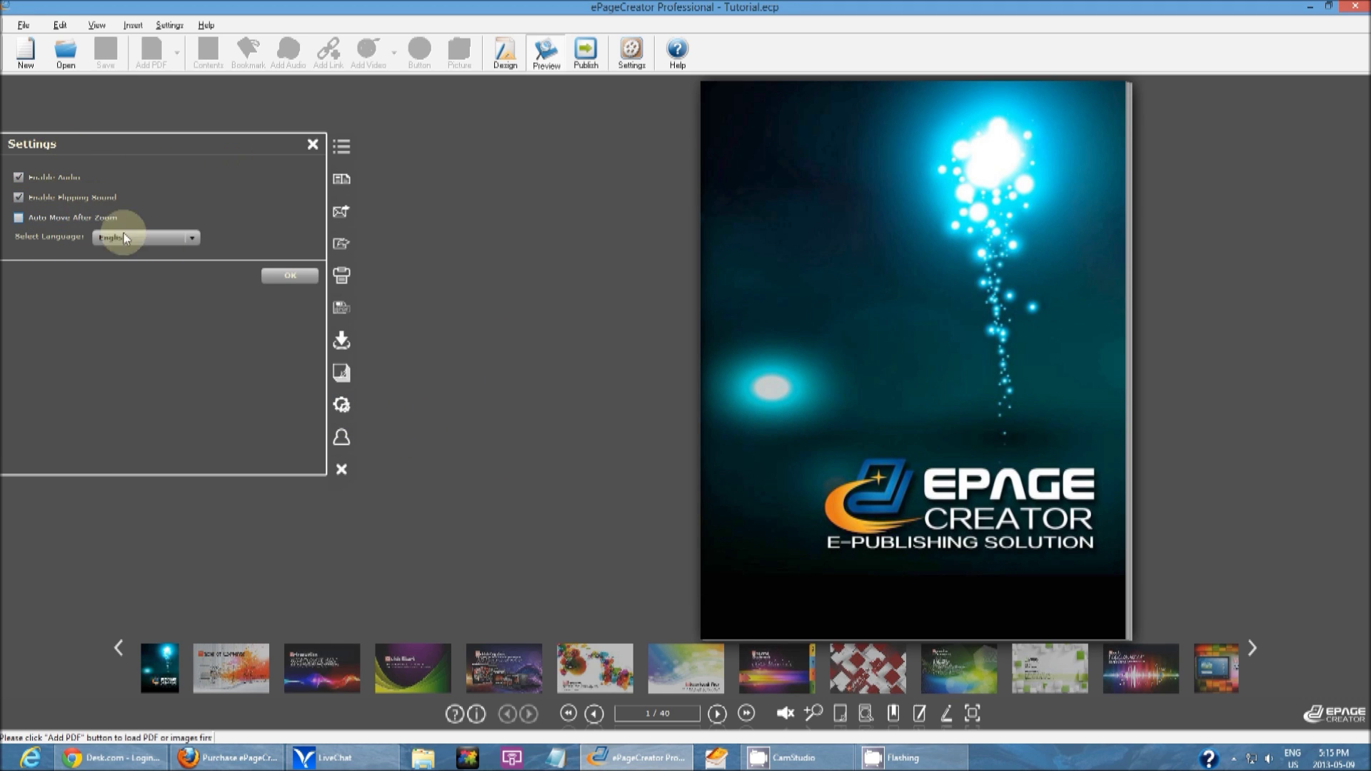
left_click(179, 242)
left_click(430, 191)
left_click(287, 276)
left_click(619, 55)
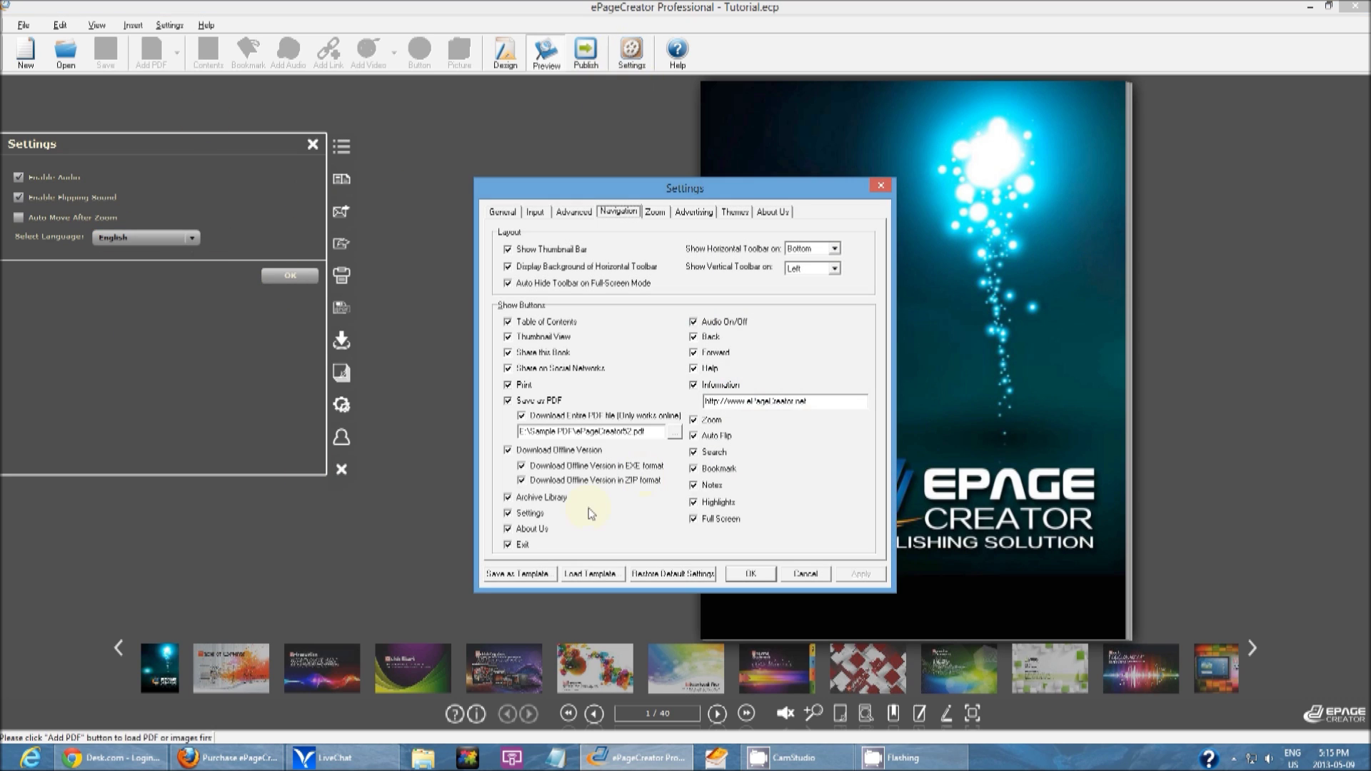
left_click(805, 578)
View About Us, answer No to the exit prompt, close the panel, and reopen Navigation settings
left_click(339, 437)
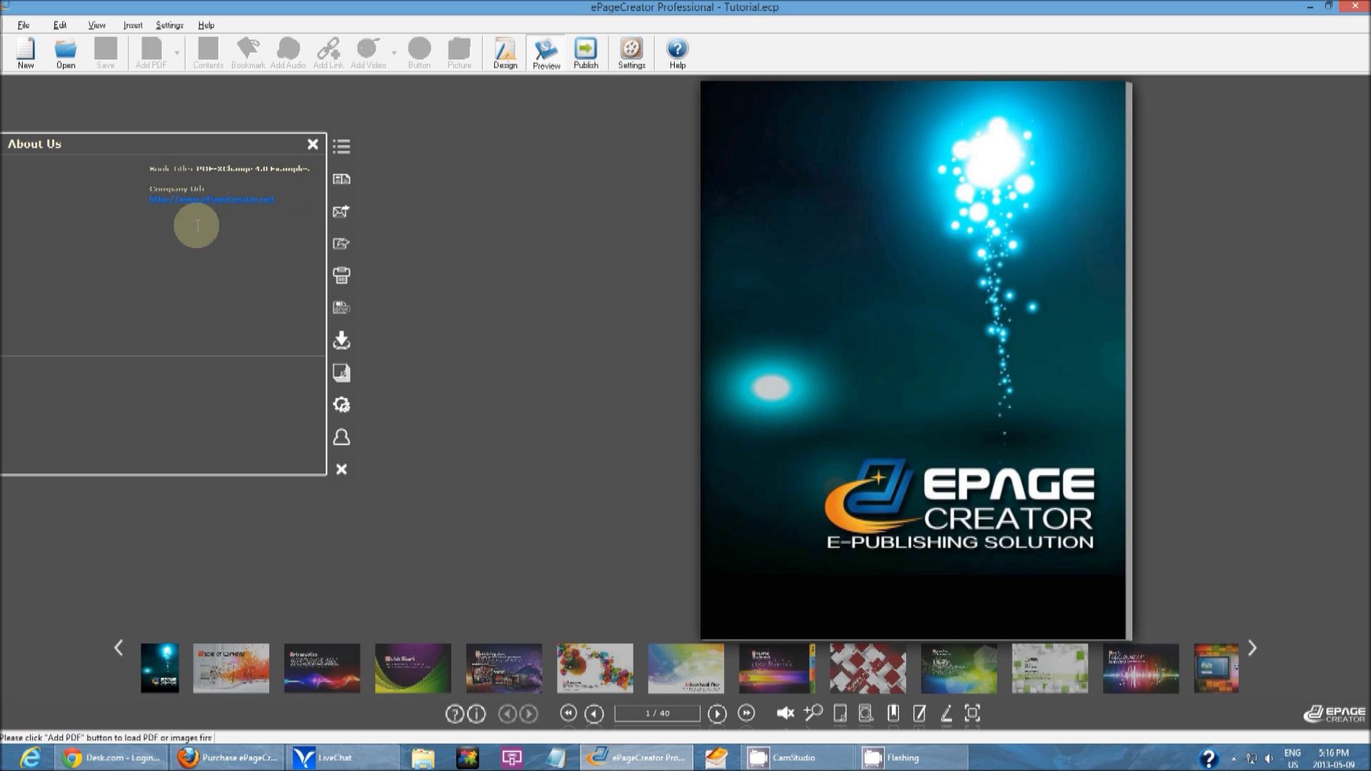
left_click(342, 469)
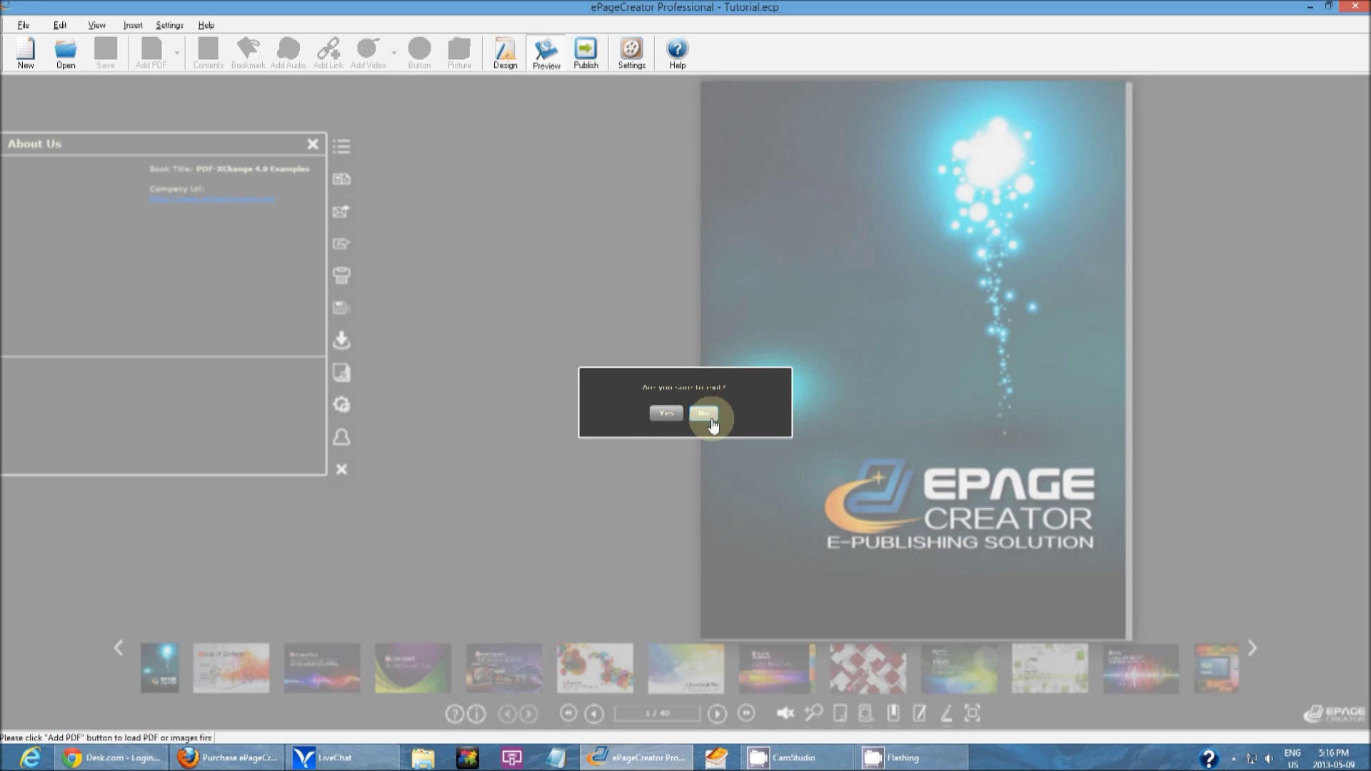
left_click(704, 416)
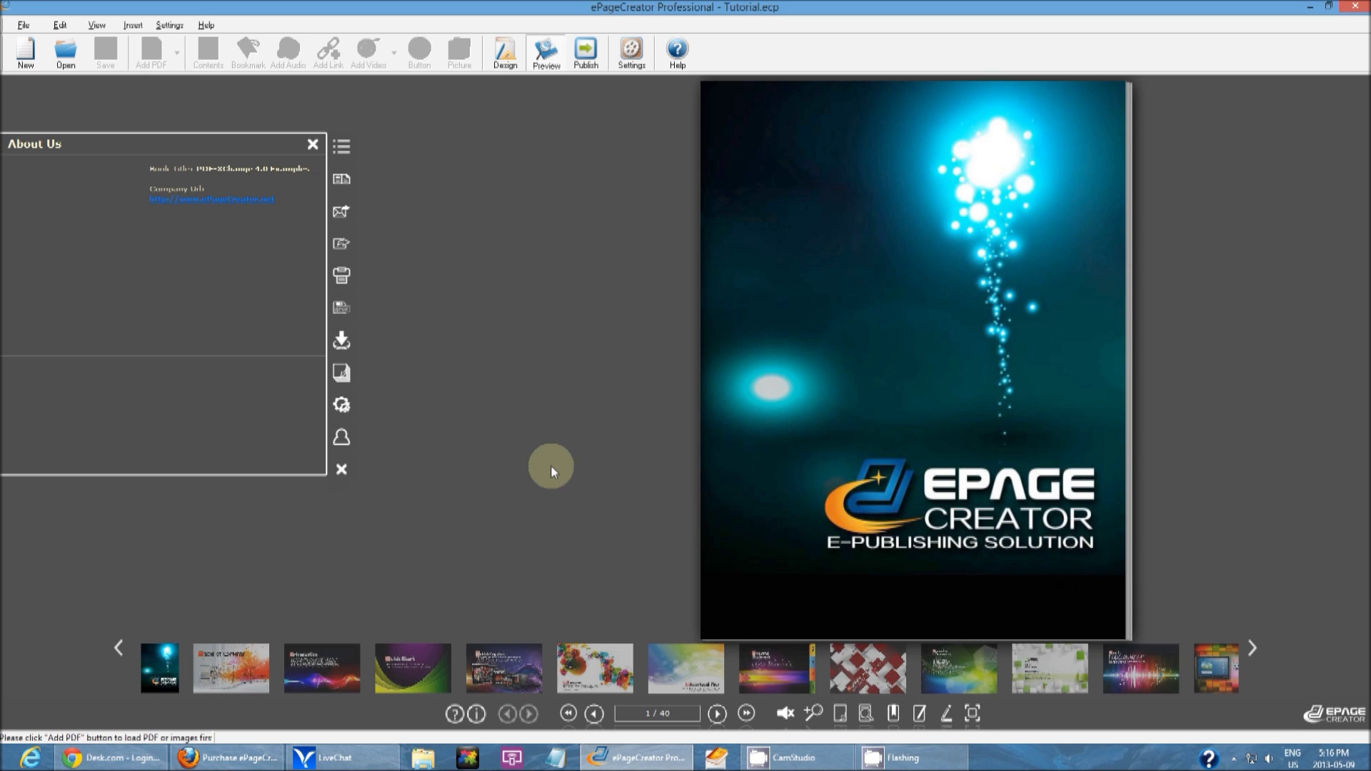
left_click(313, 144)
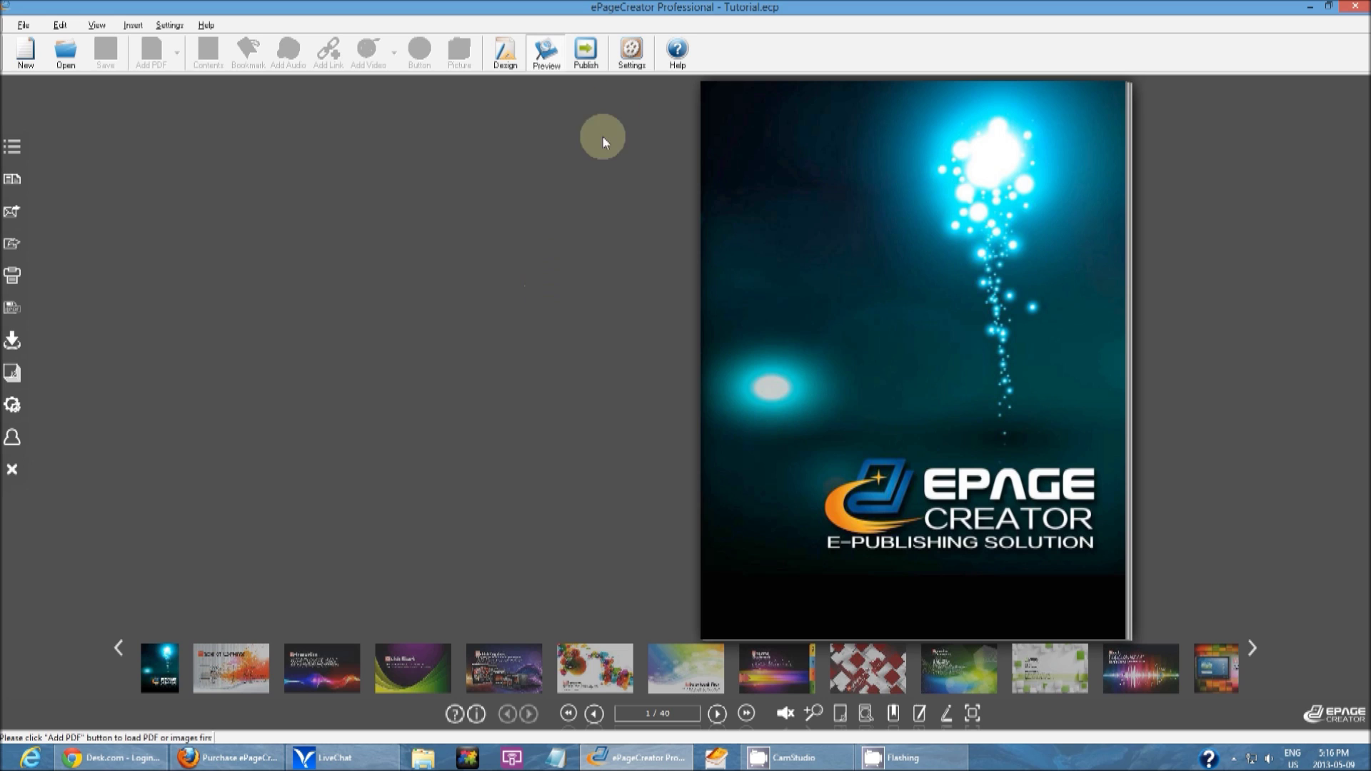
left_click(631, 49)
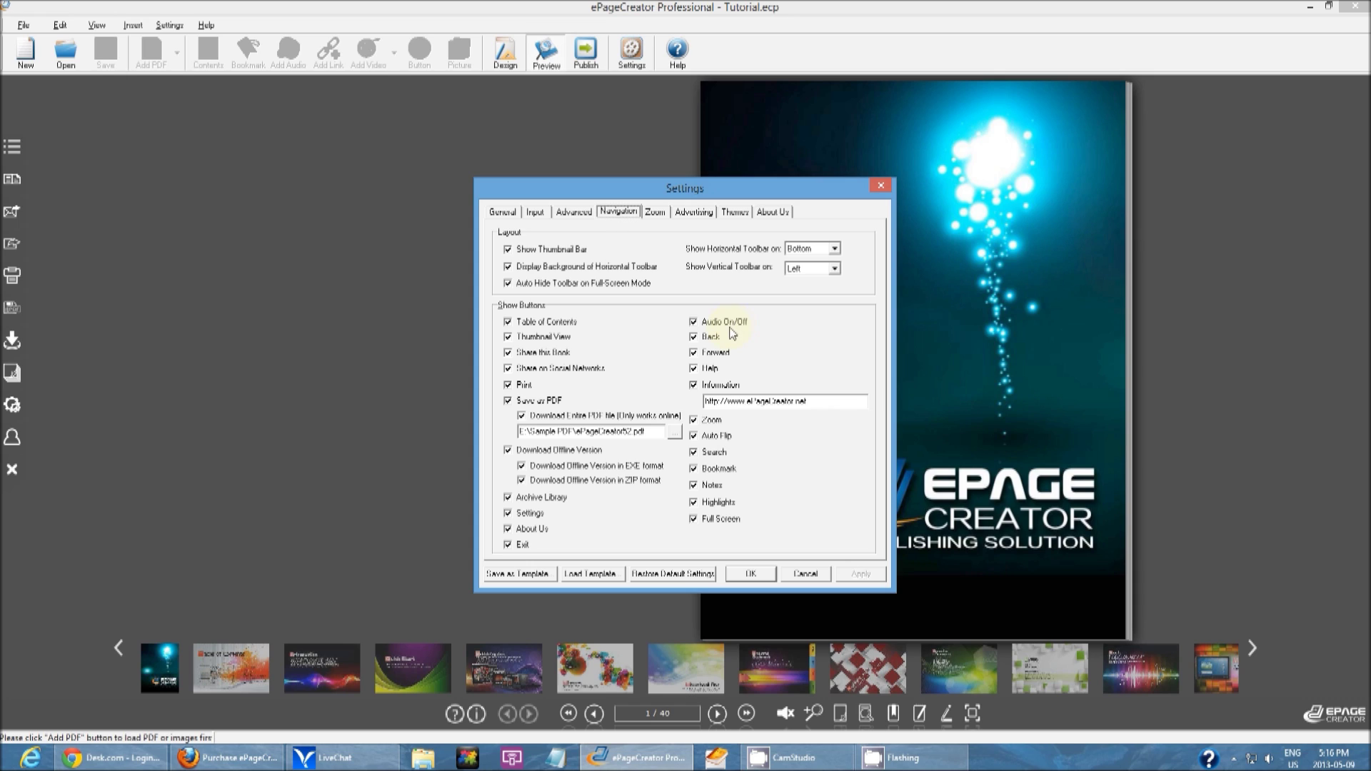
Mute the flipbook viewer's sound and close the Navigation settings
left_click(788, 720)
left_click(801, 575)
Show and dismiss the help tips overlay, then reopen the Navigation settings
left_click(454, 715)
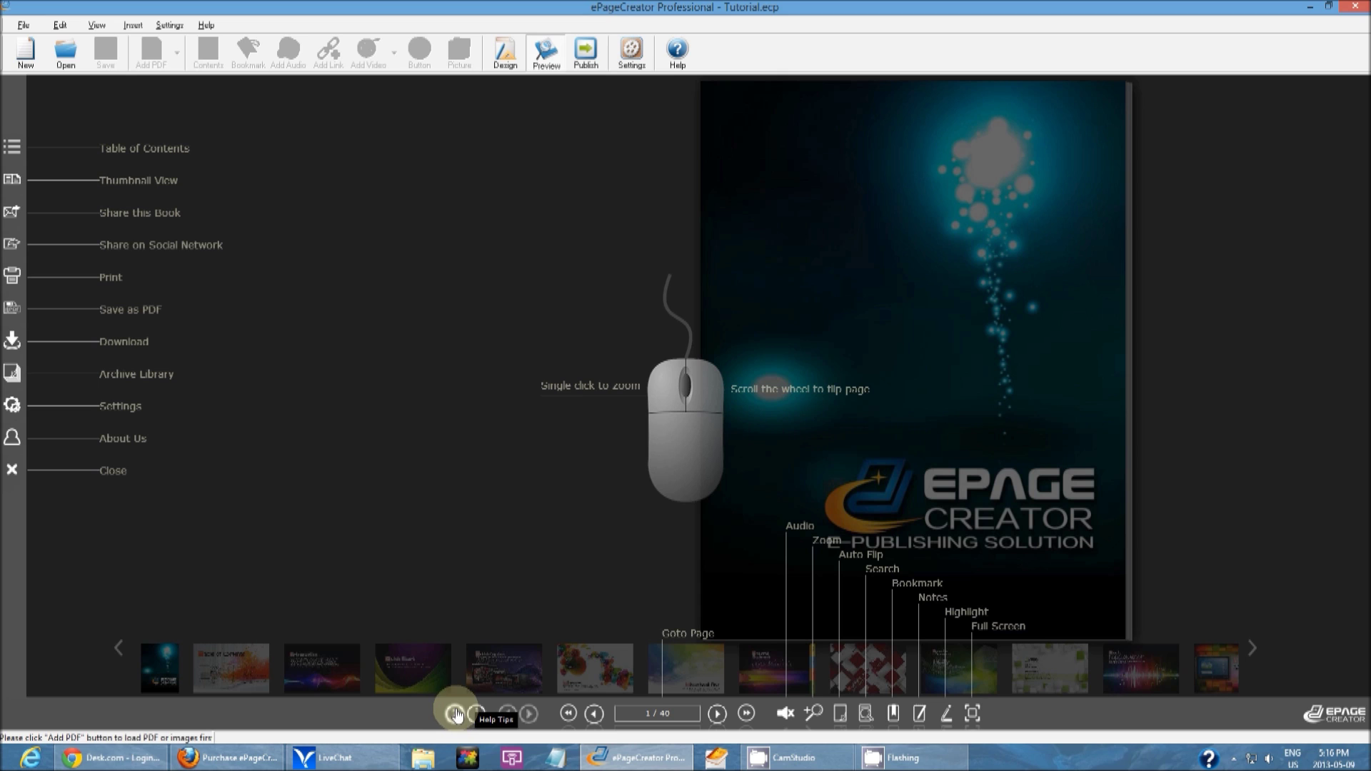
left_click(453, 696)
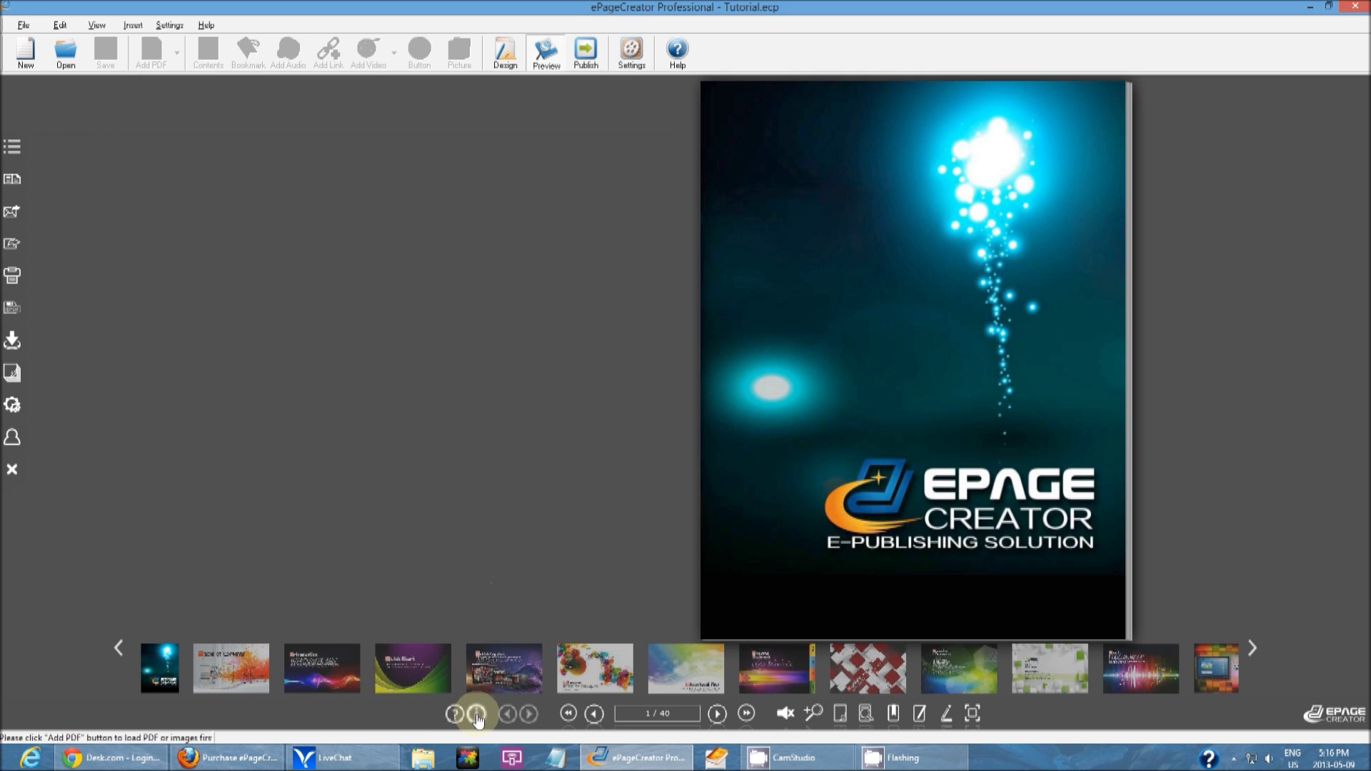
left_click(631, 50)
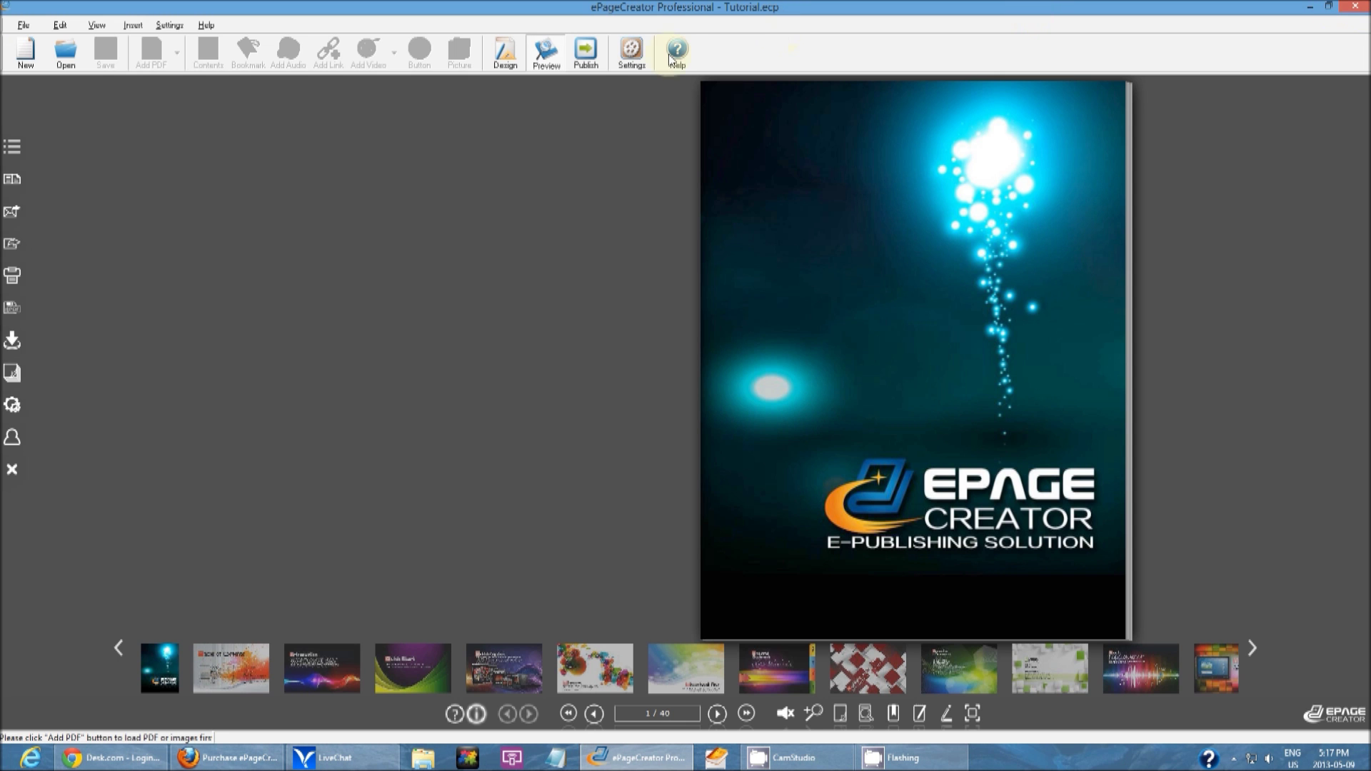
left_click(629, 55)
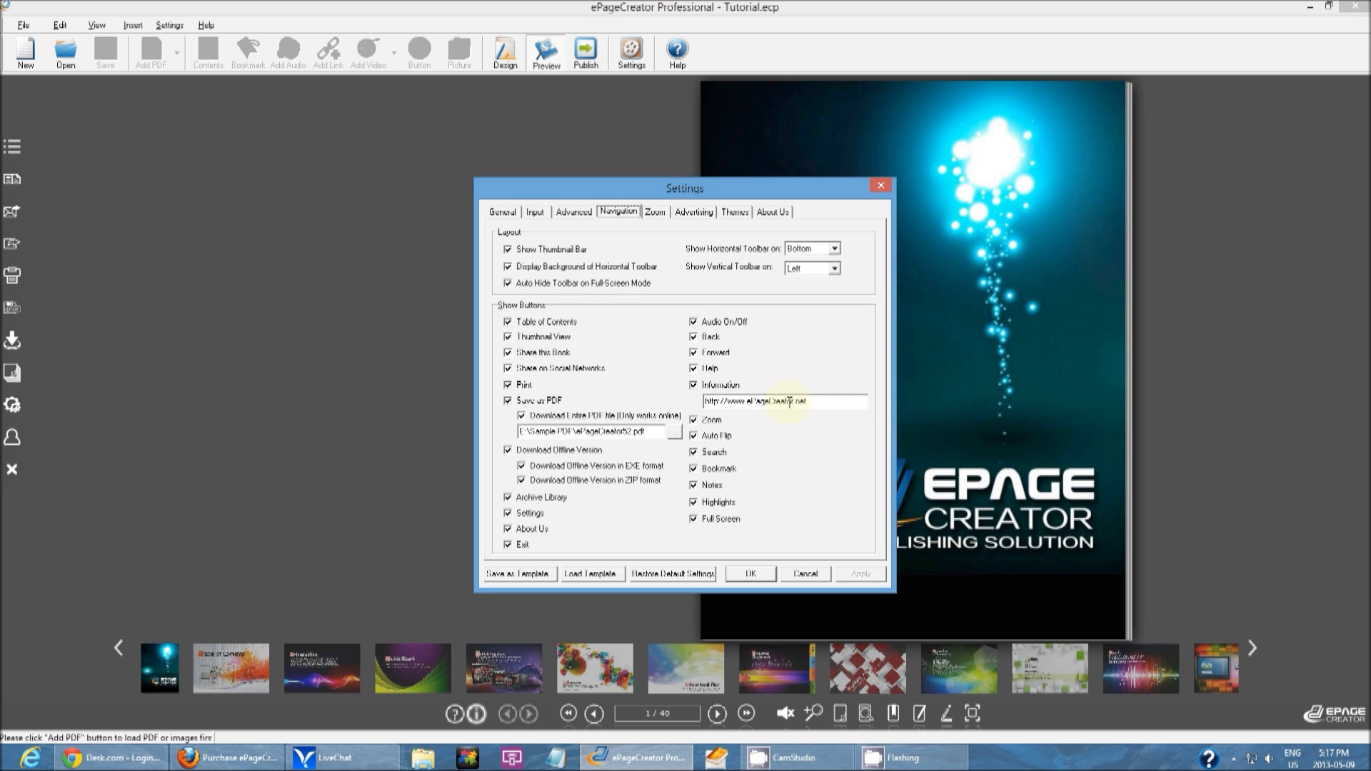
Select and deselect the Information URL, then cancel the Navigation settings without changes
left_click(827, 399)
left_click_drag(827, 400, 706, 401)
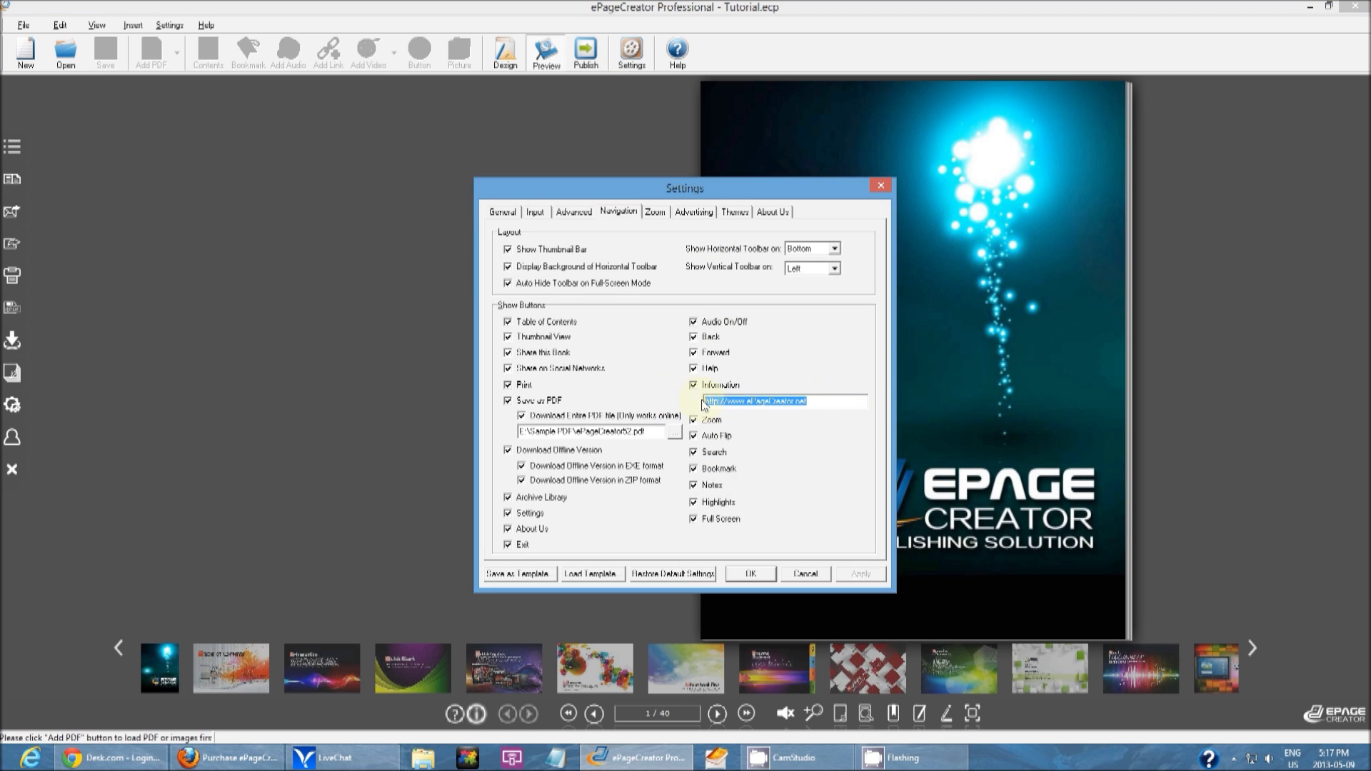
left_click(828, 400)
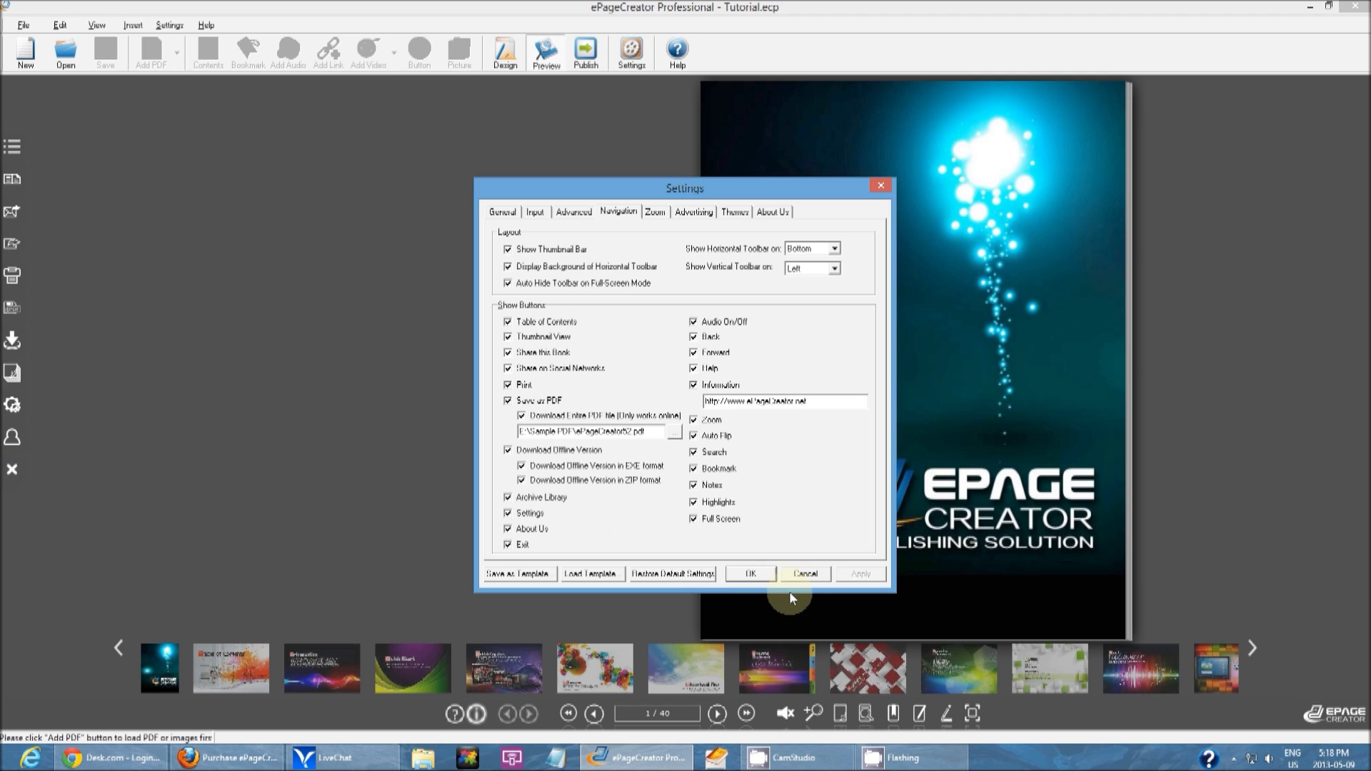
left_click(803, 574)
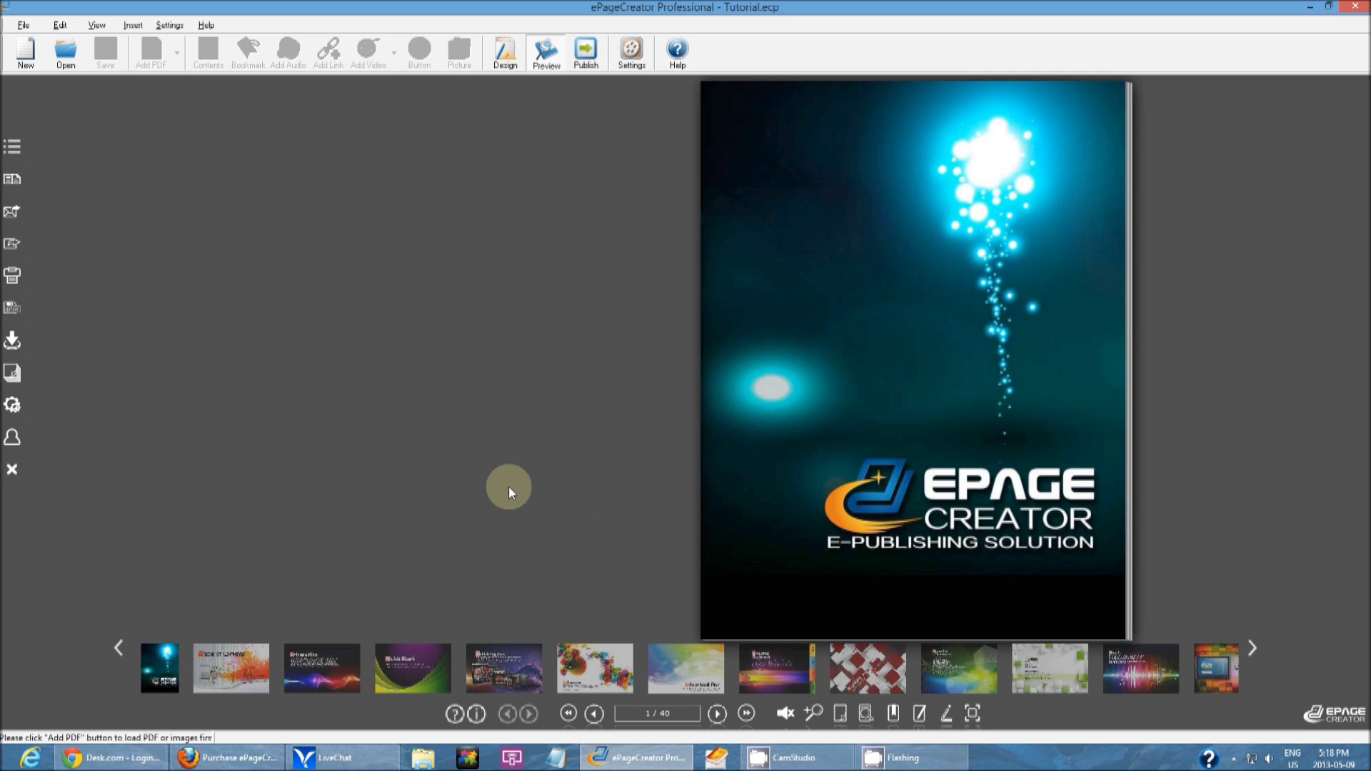